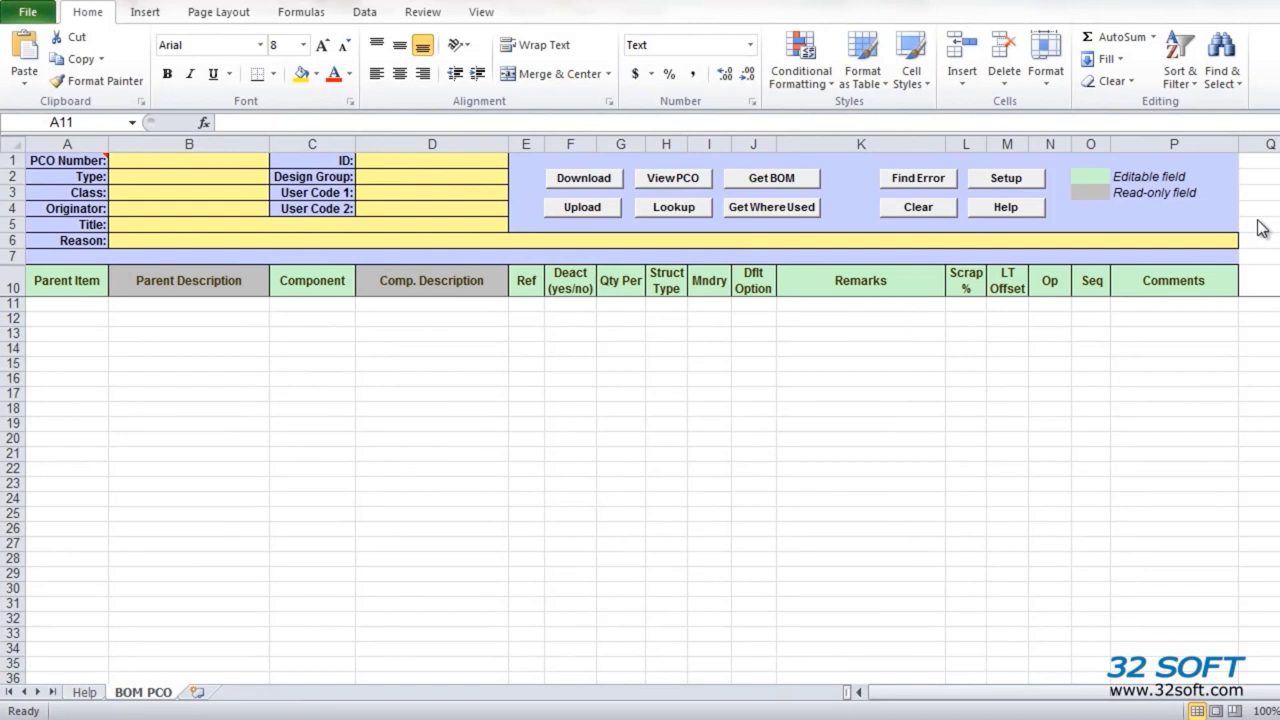
# - Select the 32soft database on port 20080 in the add-in's setup and acknowledge the selection
pyautogui.click(1022, 182)
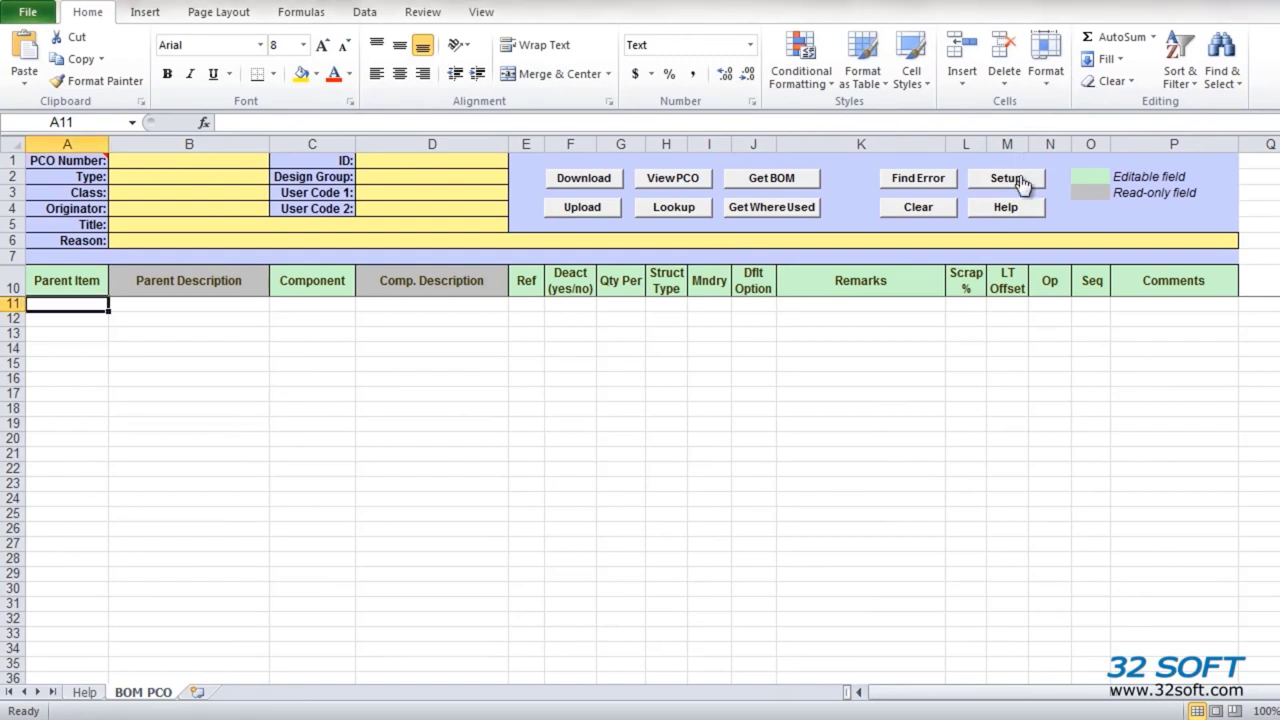
pyautogui.click(1021, 181)
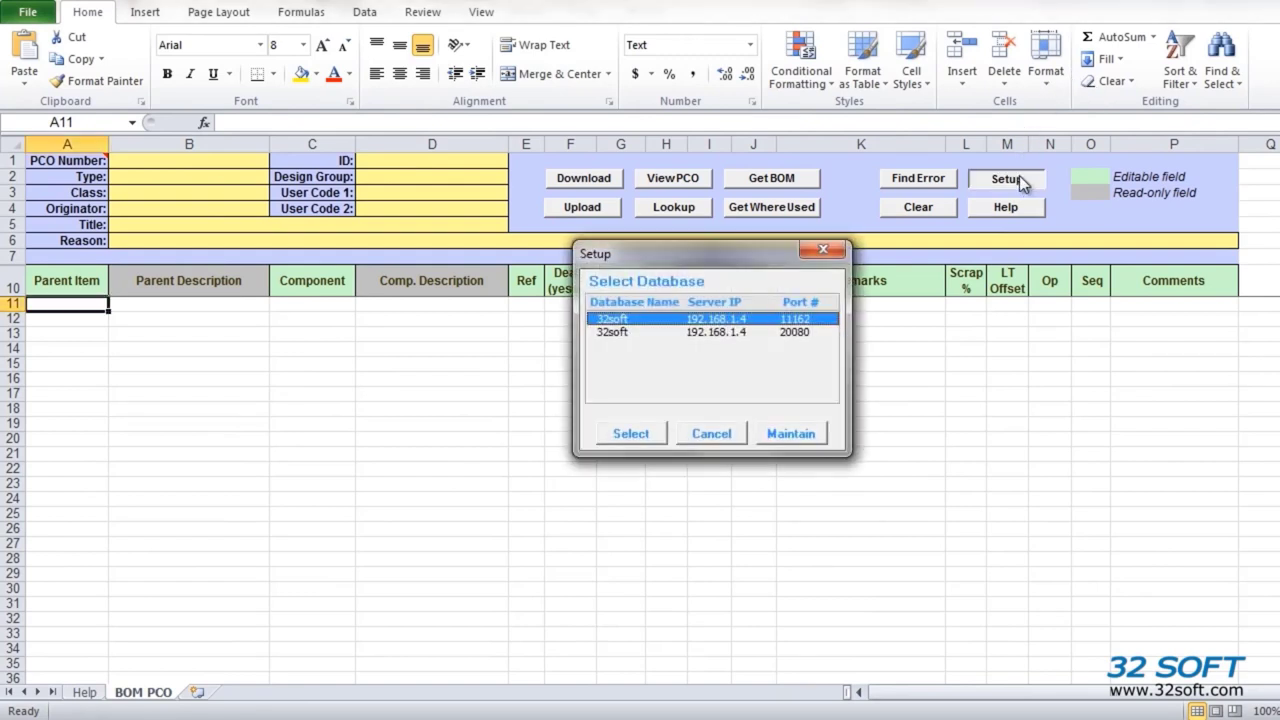
pyautogui.click(613, 332)
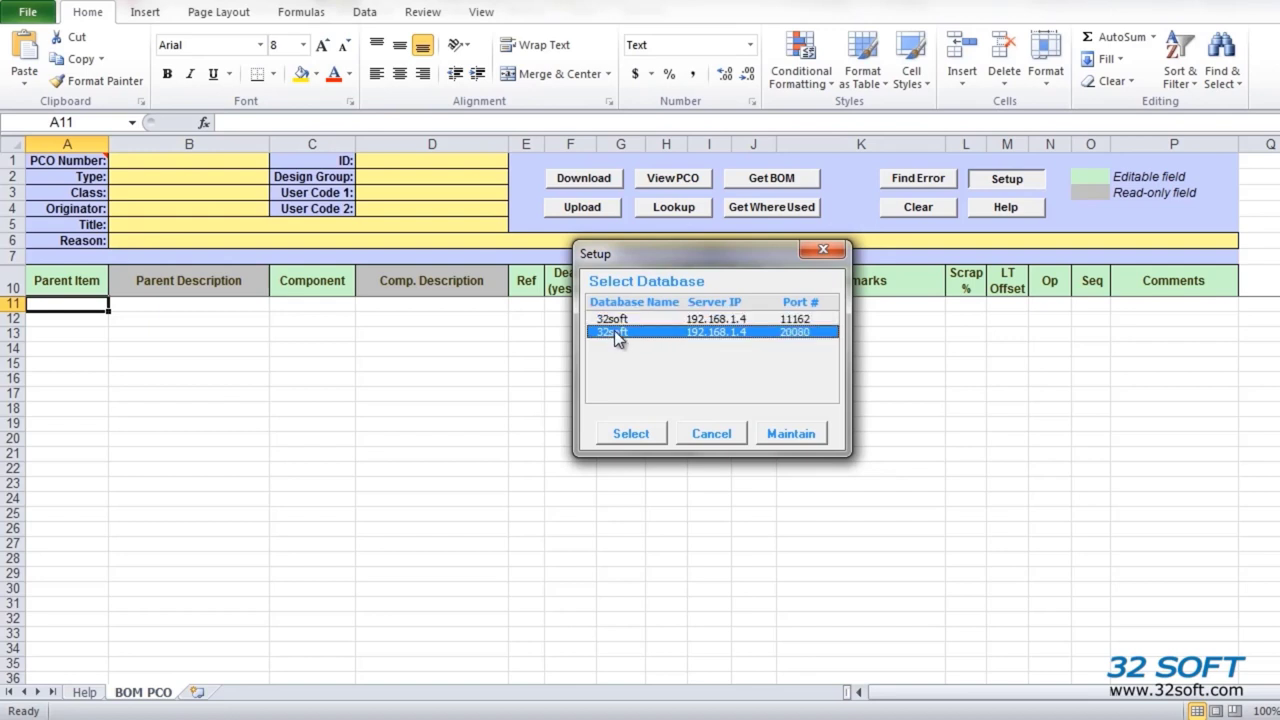
pyautogui.click(631, 434)
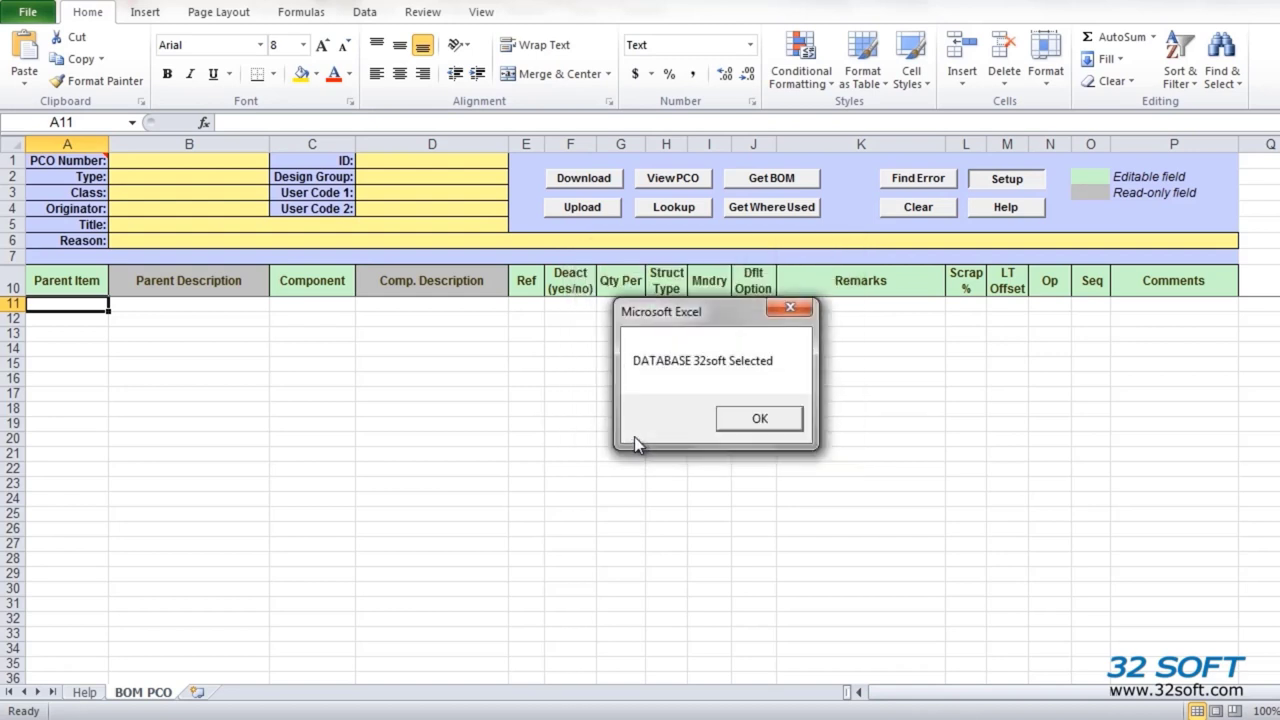
pyautogui.click(724, 422)
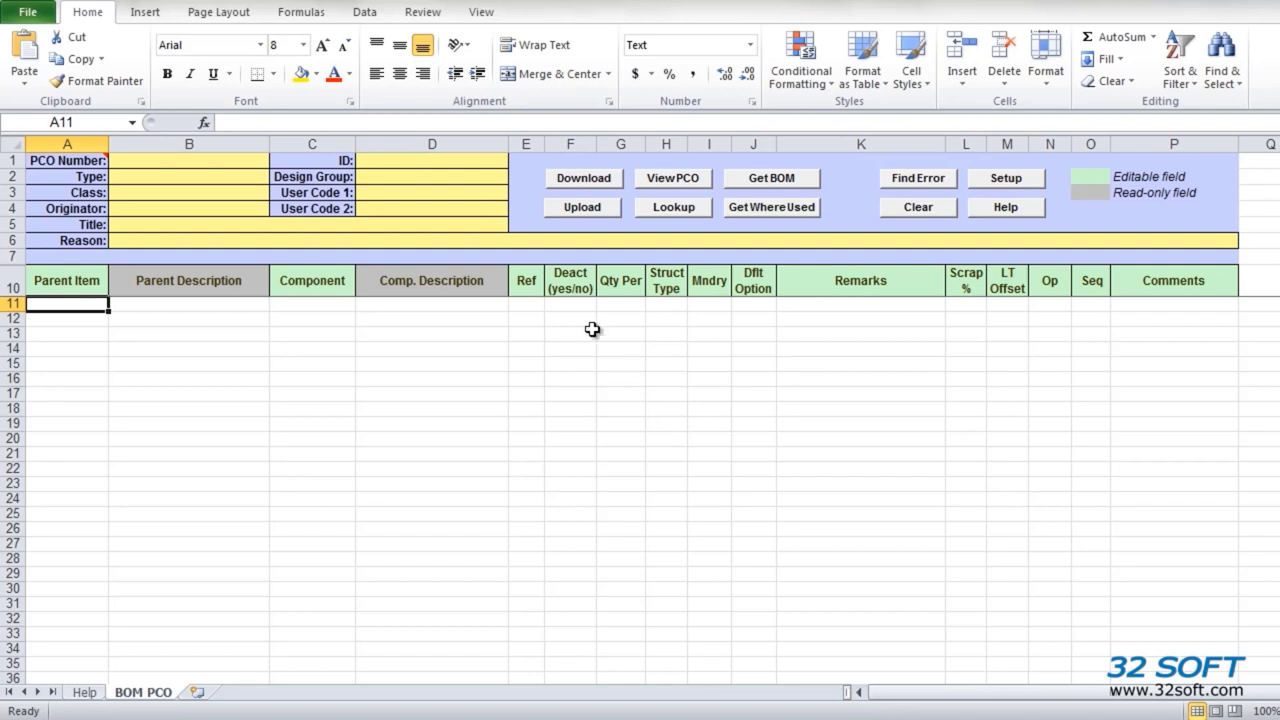
# - Enter the partial PCO number 000 in cell B1 and keep that cell selected
pyautogui.click(208, 164)
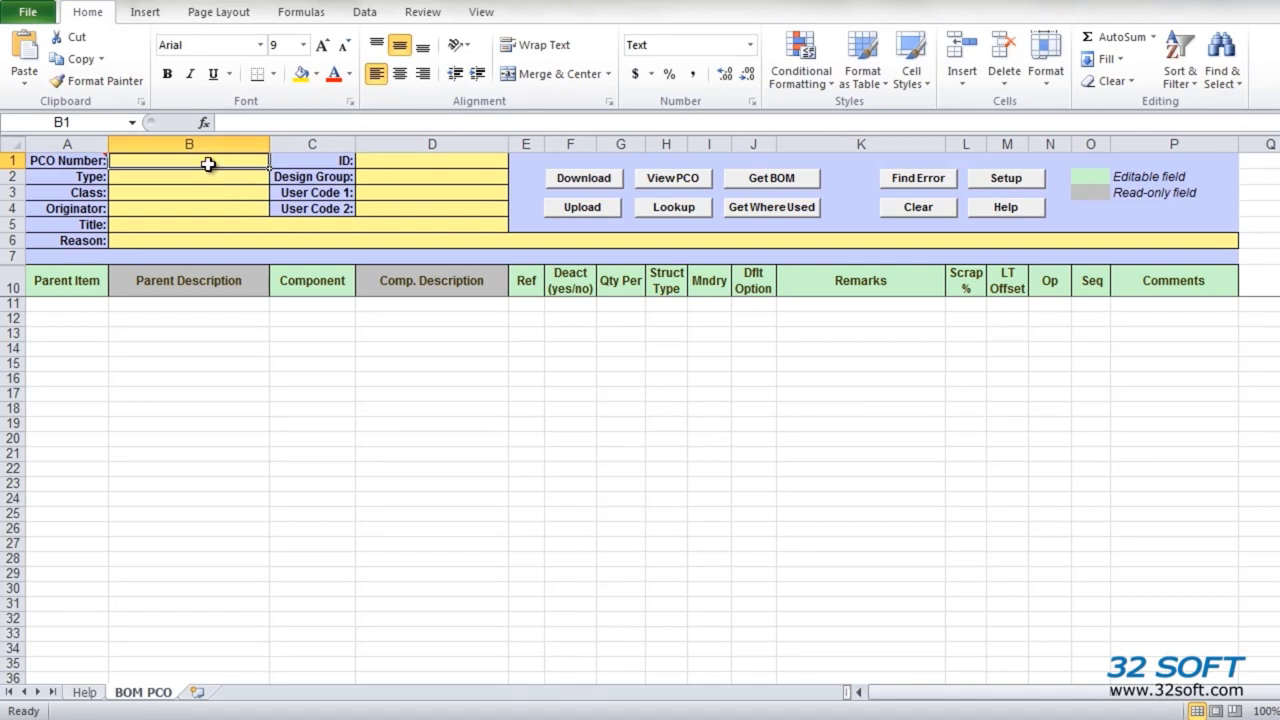
pyautogui.write('000')
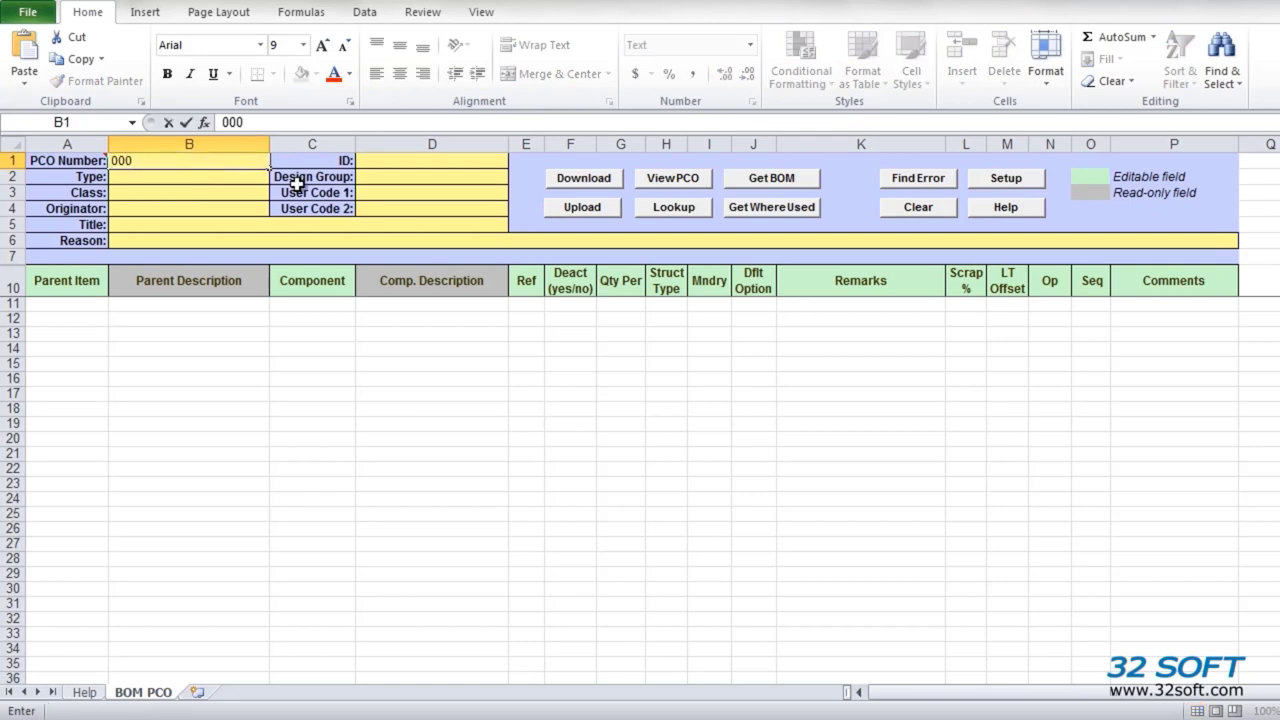
pyautogui.press('Return')
pyautogui.click(180, 160)
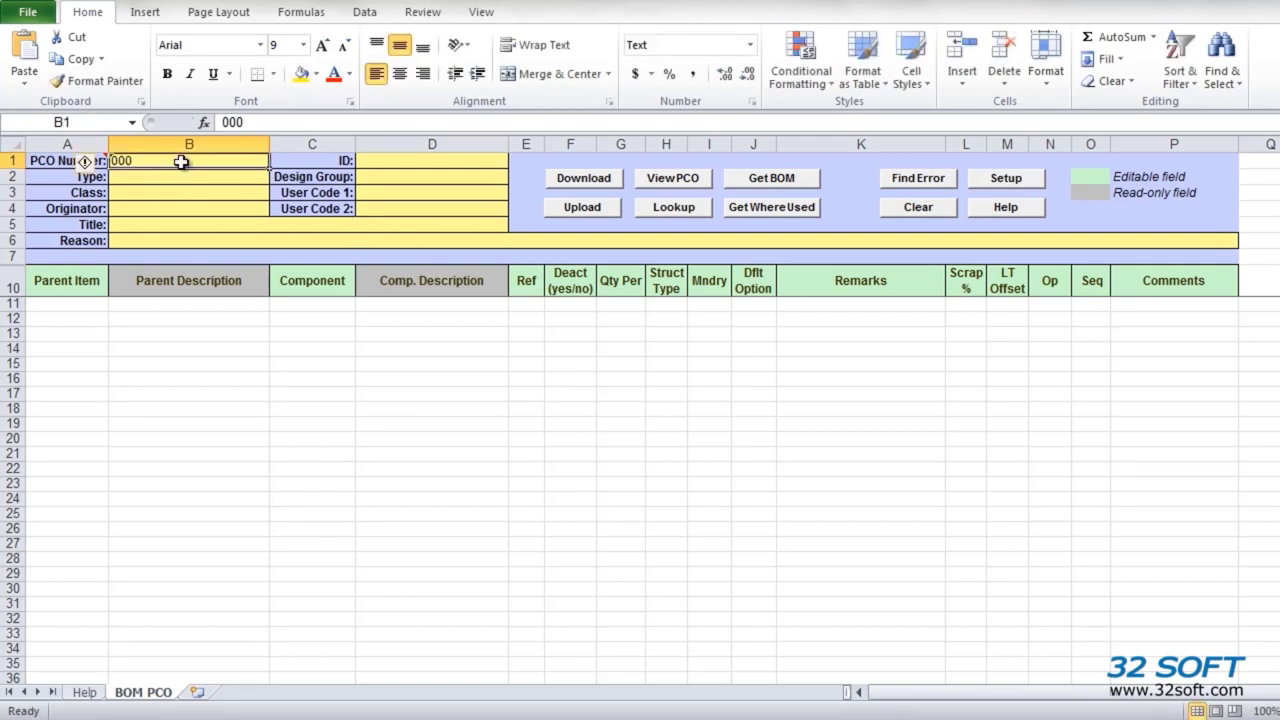
# - Look up PCO numbers matching the entry, logging in to QAD with the user ID and account password
pyautogui.click(688, 218)
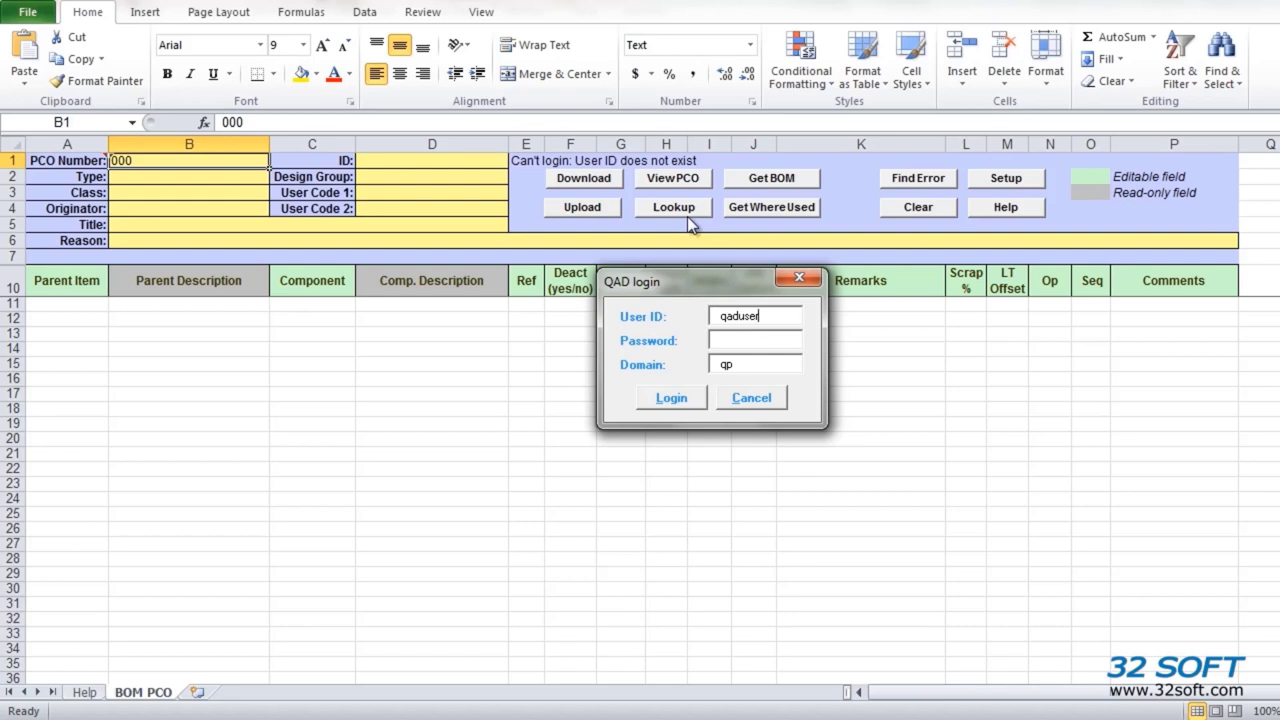
pyautogui.moveTo(770, 316); pyautogui.dragTo(622, 300)
pyautogui.write('qs')
pyautogui.press('Tab')
pyautogui.write('***')
pyautogui.click(674, 398)
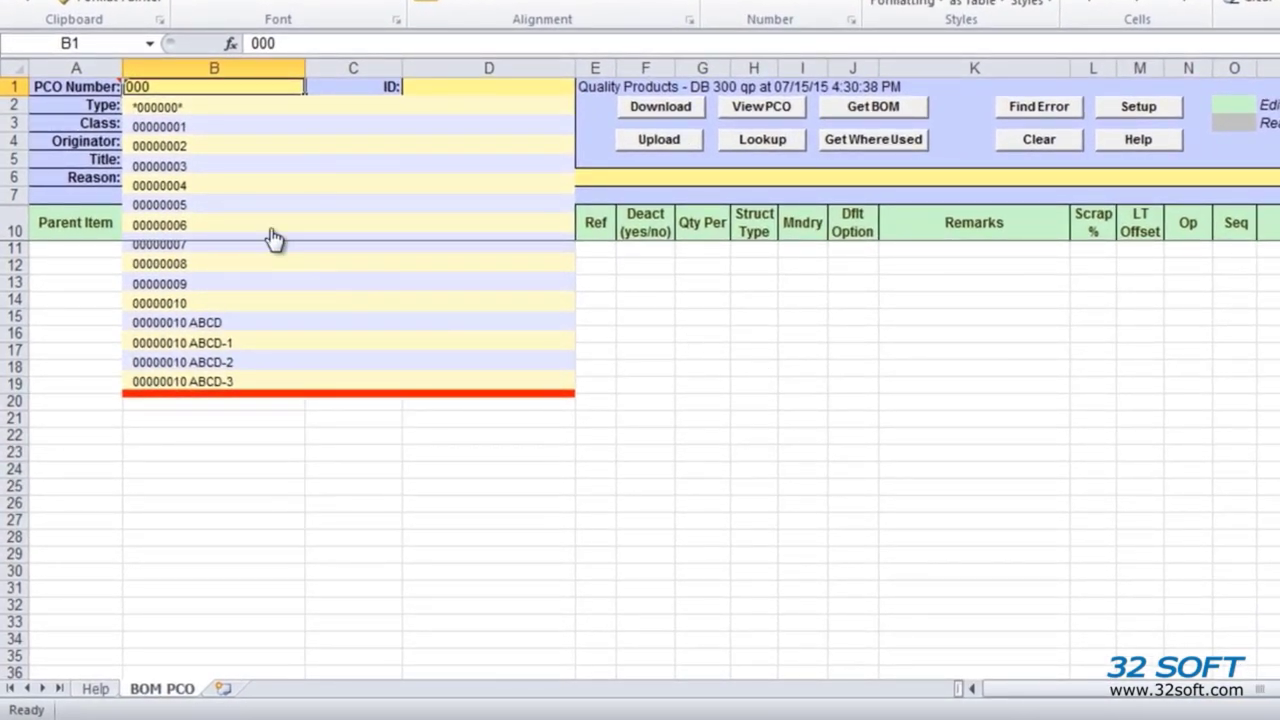
# - Choose PCO 00000010 with ID ABCD-3 from the lookup results and download its data into the sheet
pyautogui.click(226, 382)
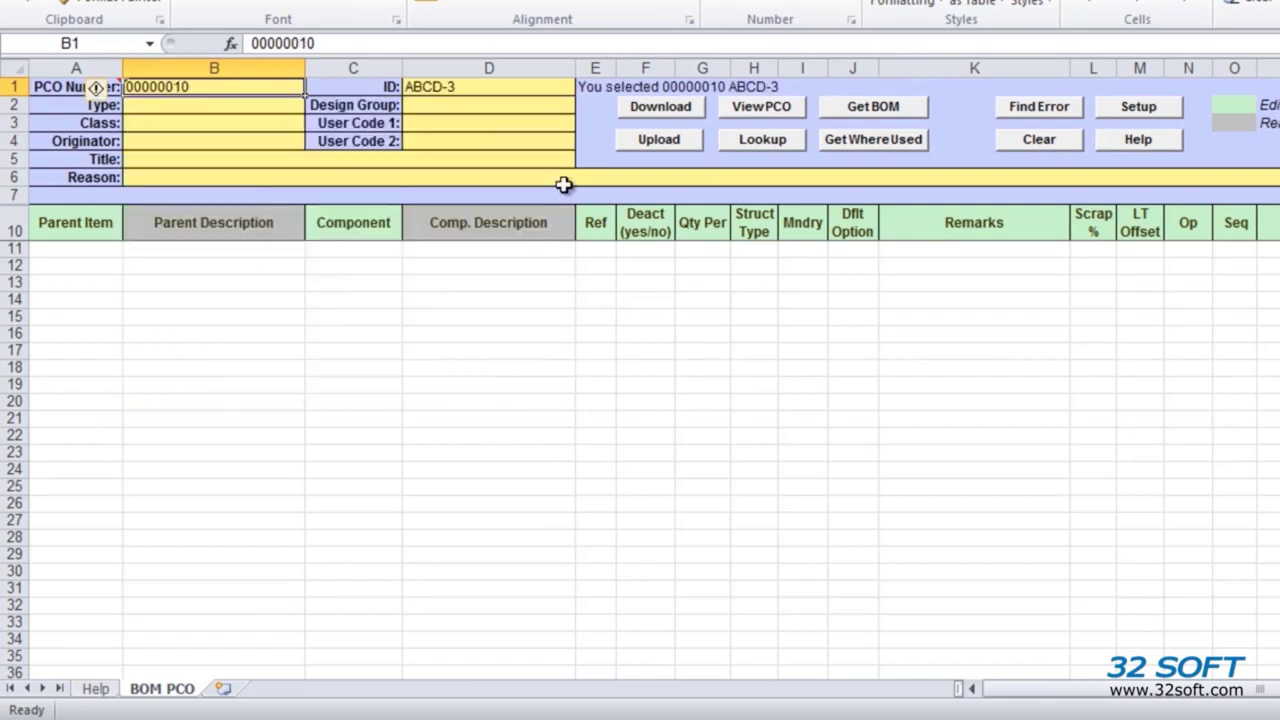
pyautogui.click(692, 107)
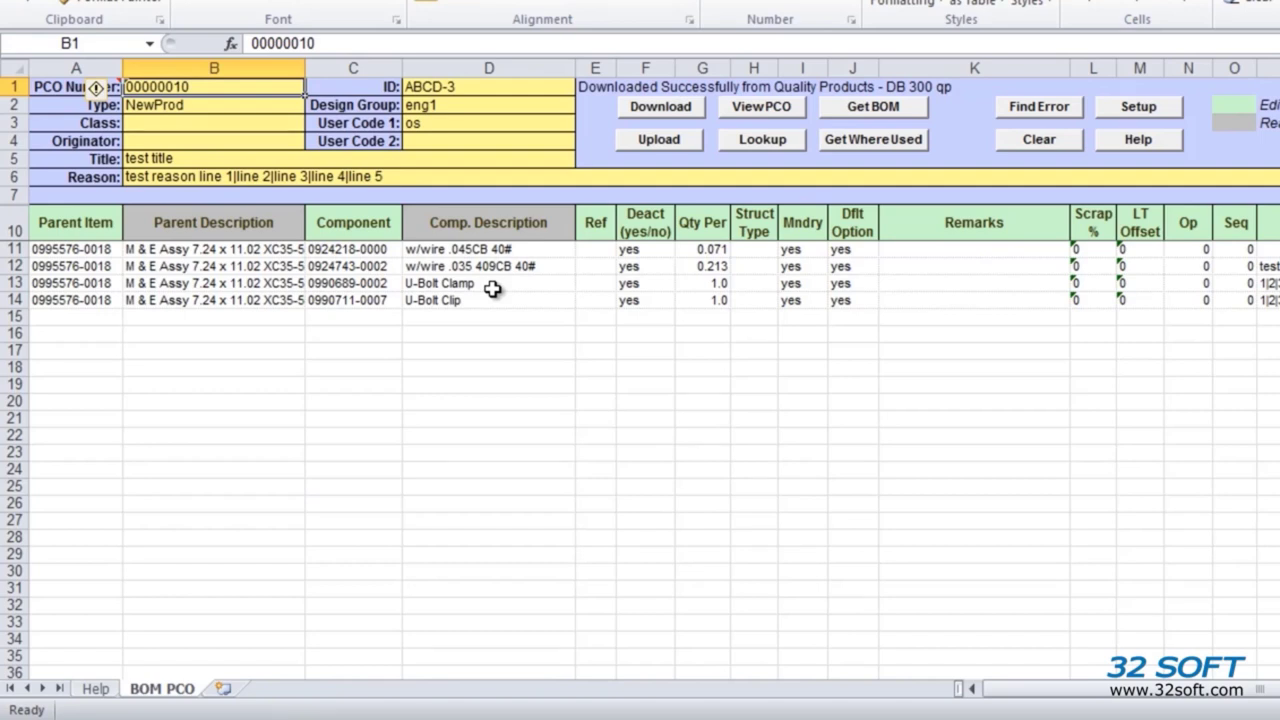
pyautogui.click(650, 302)
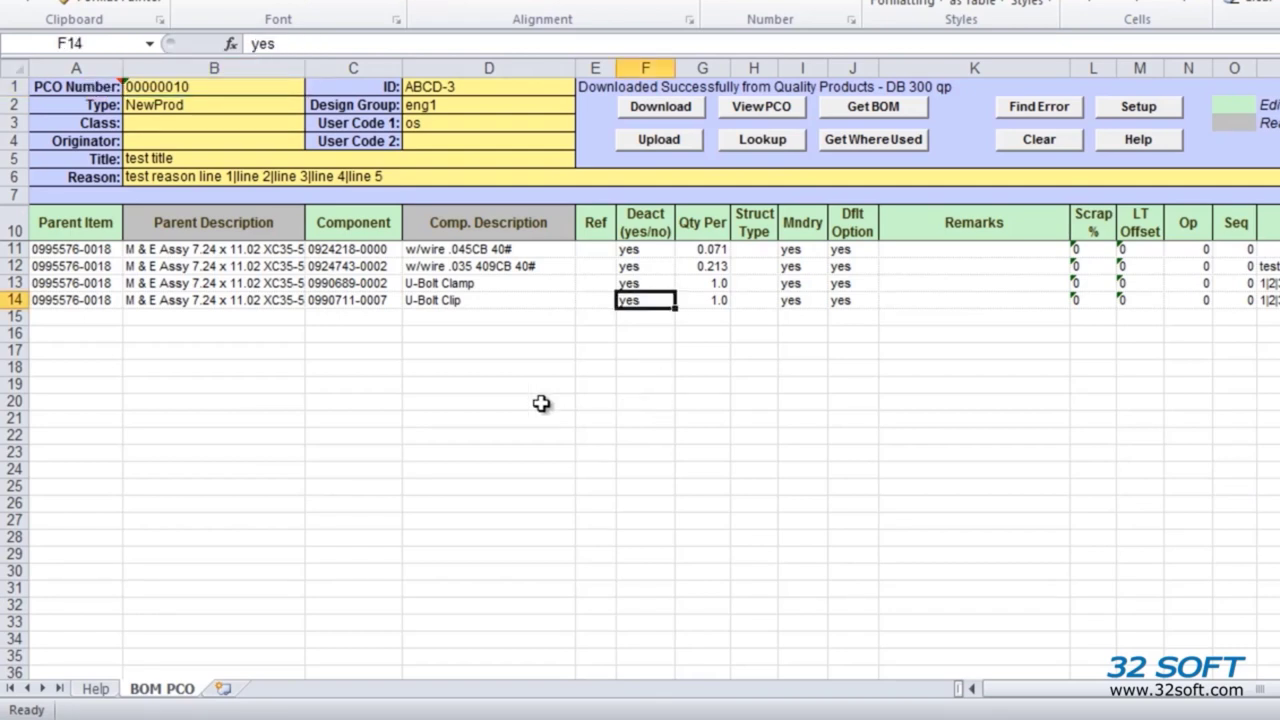
# - Look up parent items matching 1-2 in cell A15 and choose 1-20002, Final Asm 2 KB Item
pyautogui.click(58, 315)
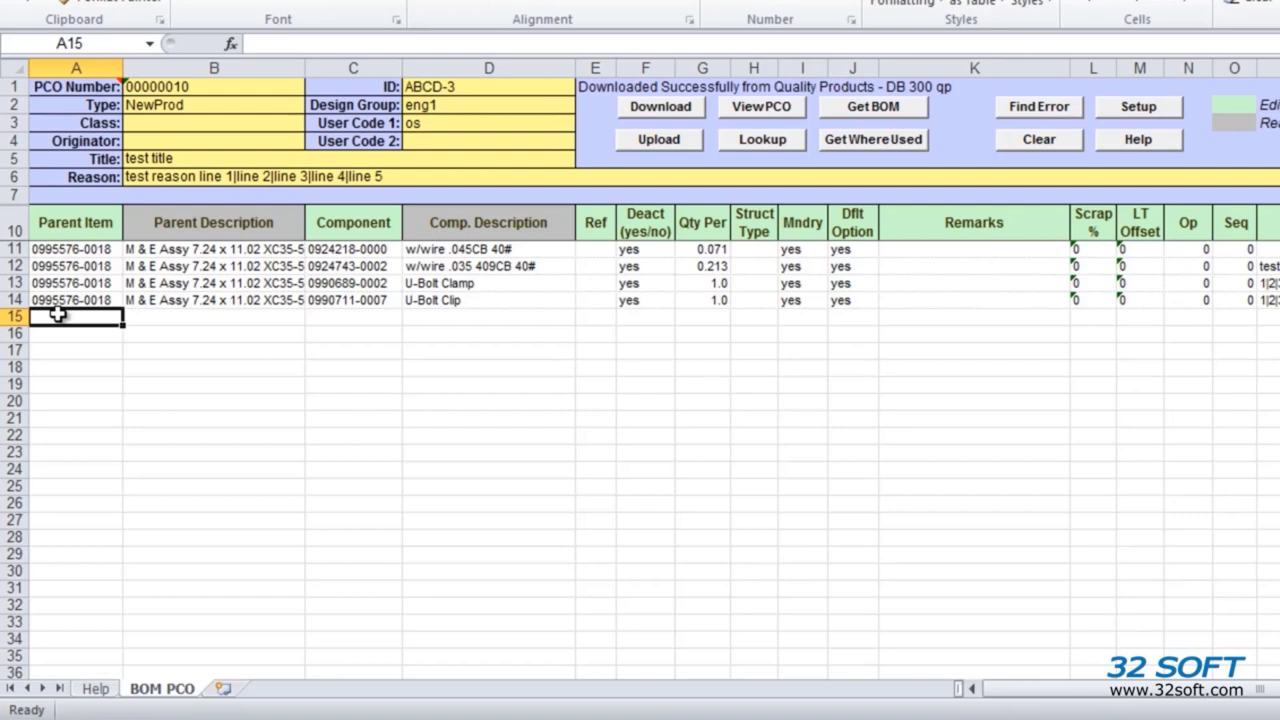
pyautogui.write('1-2')
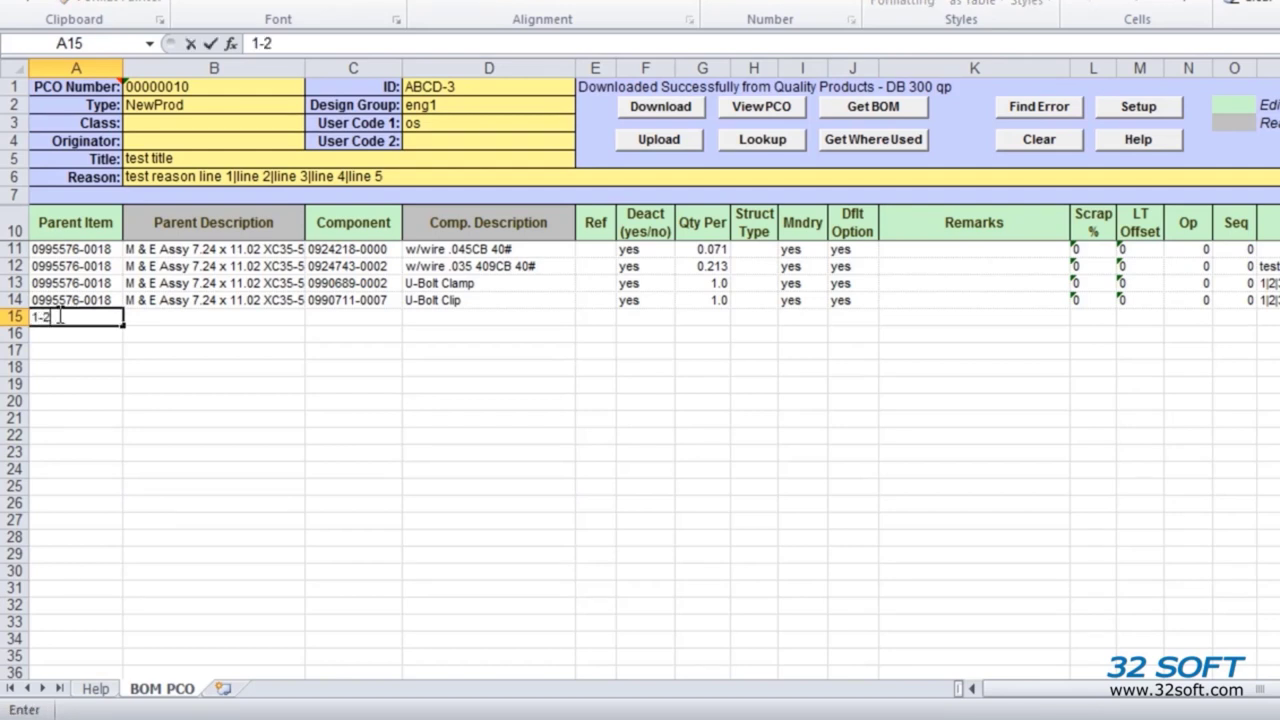
pyautogui.press('Return')
pyautogui.click(56, 316)
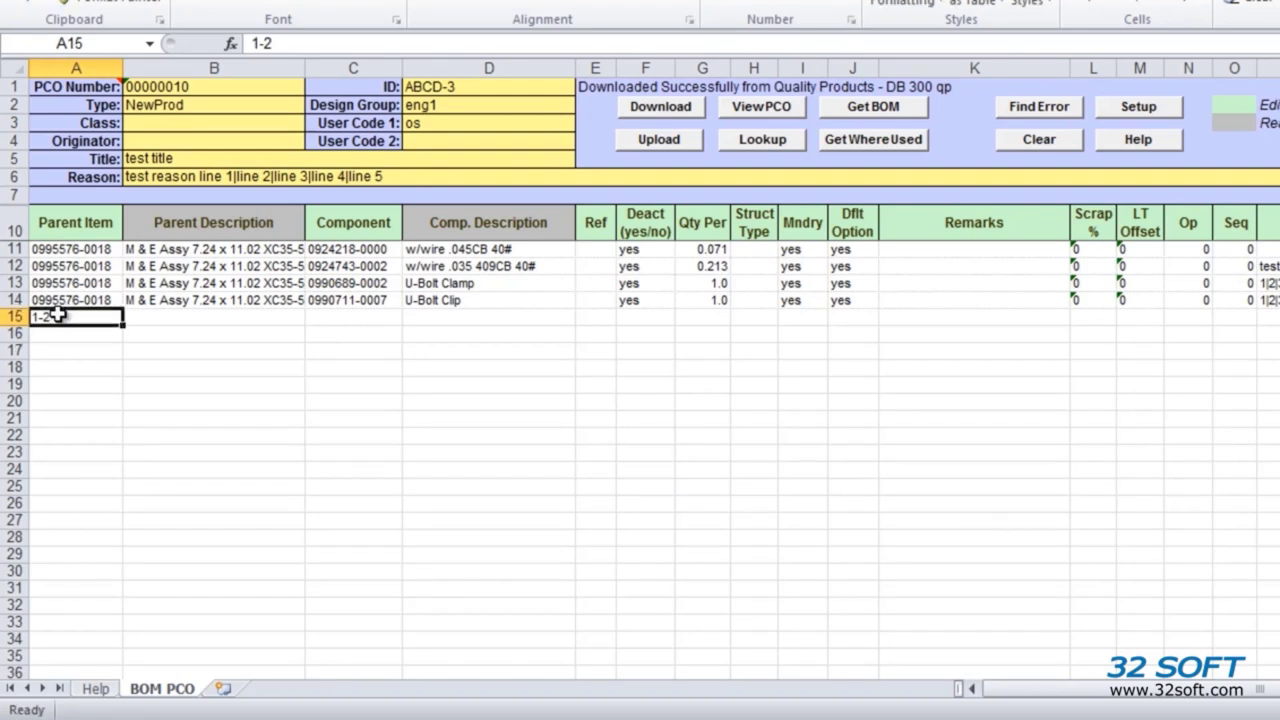
pyautogui.click(764, 139)
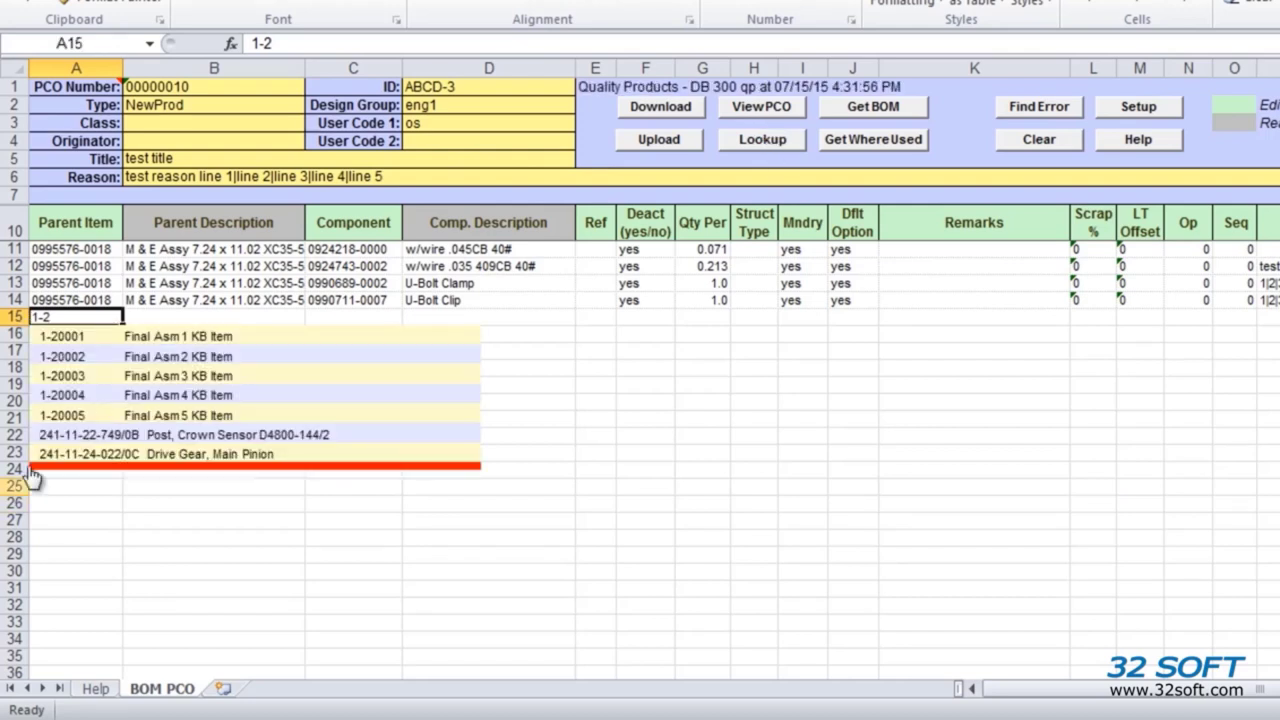
pyautogui.click(68, 359)
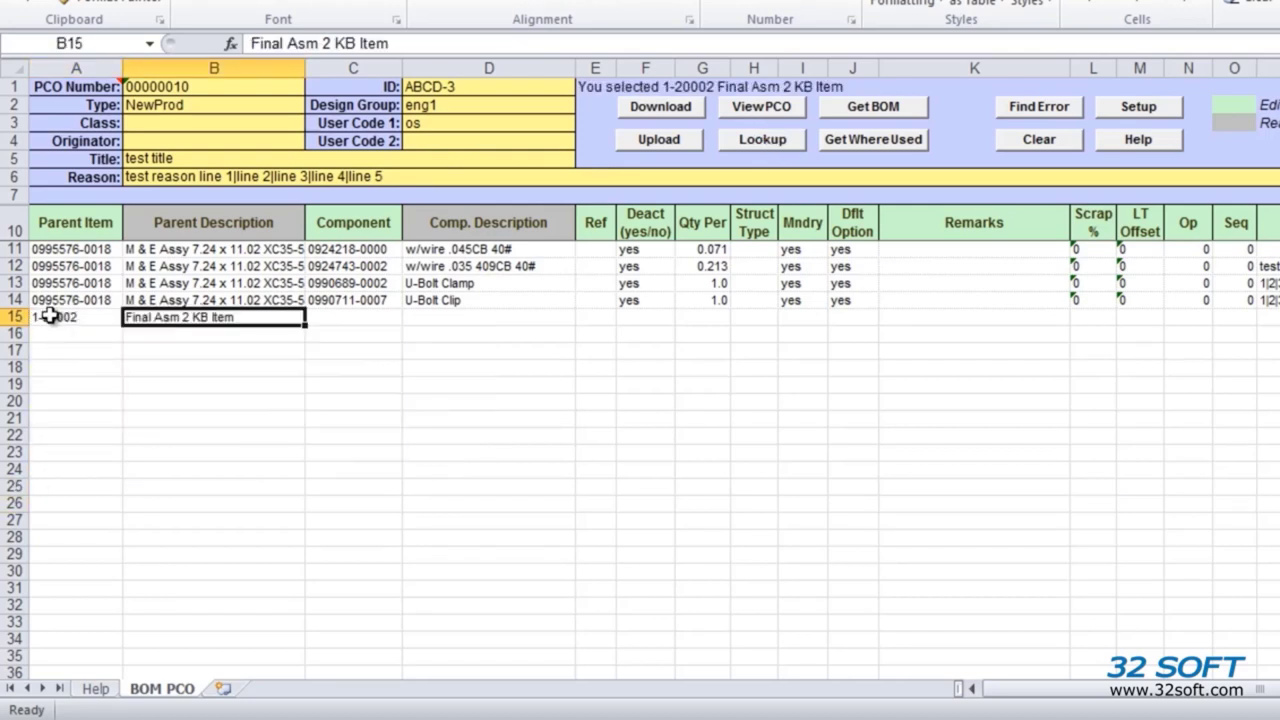
# - Retrieve the BOM for parent item 1-20002 in row 15, and for parent item 1-20003 entered in cell A18
pyautogui.click(48, 316)
pyautogui.click(870, 107)
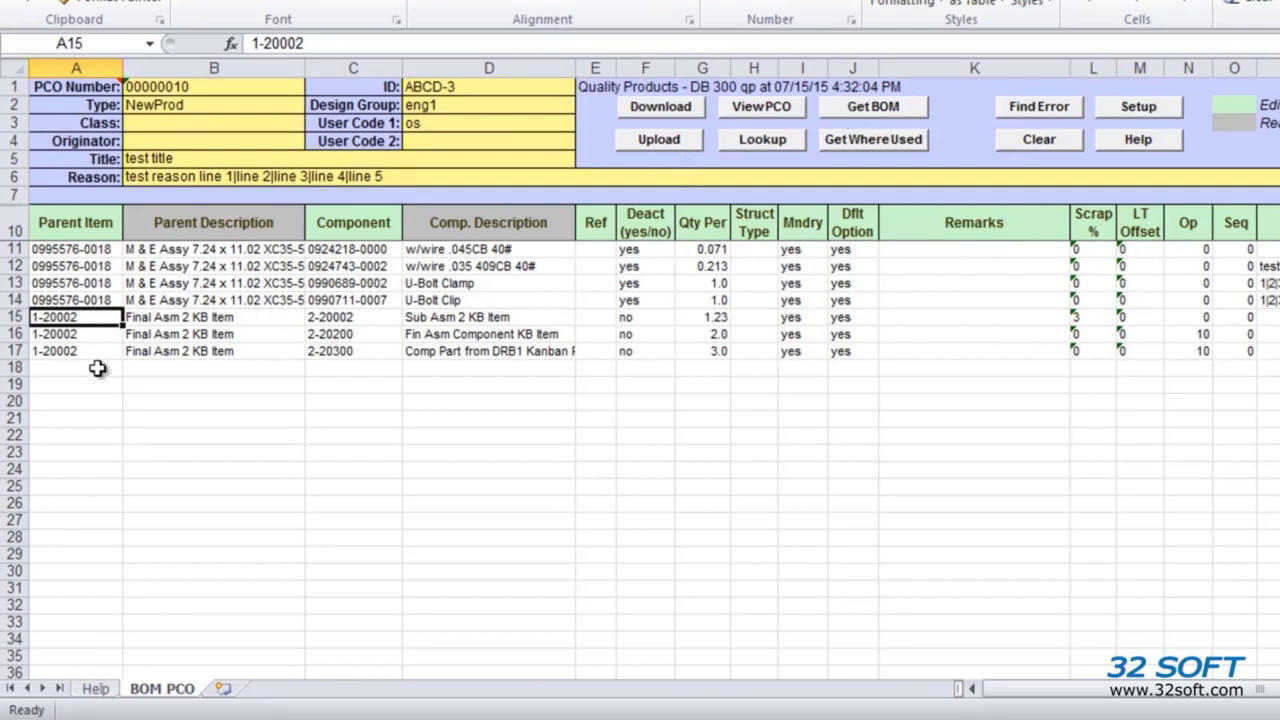
pyautogui.click(58, 369)
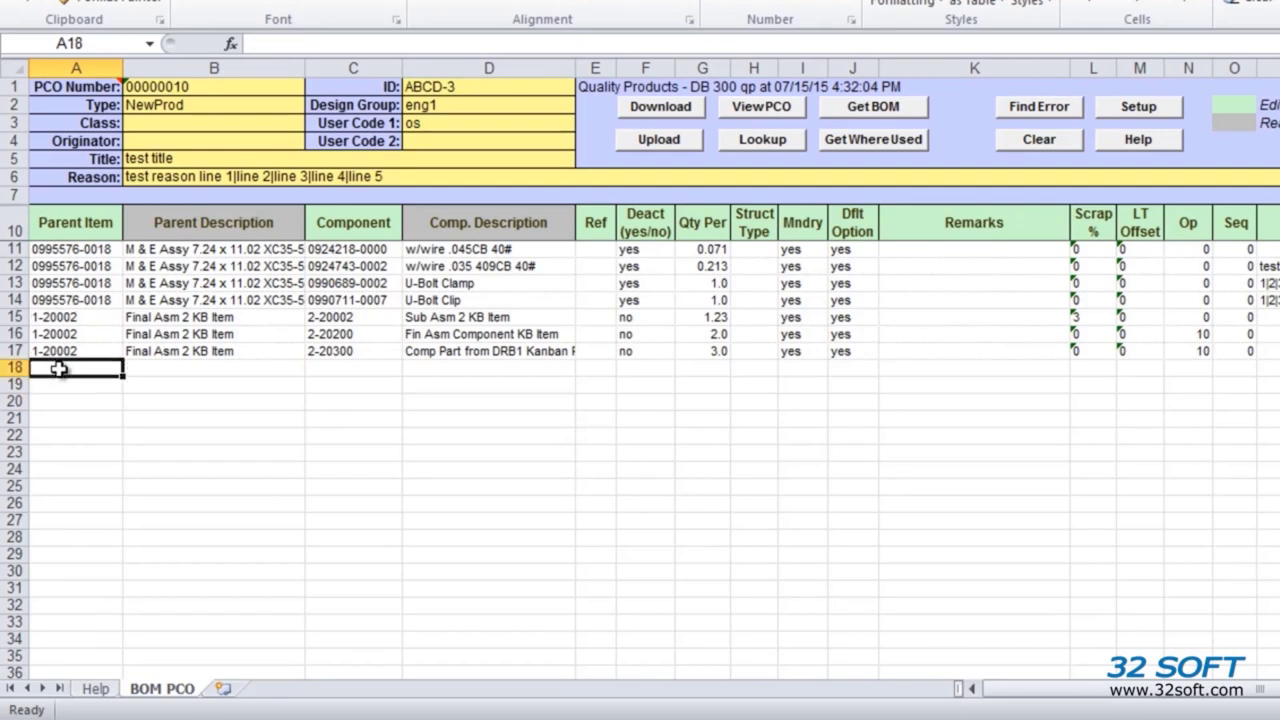
pyautogui.write('1-20003')
pyautogui.click(867, 106)
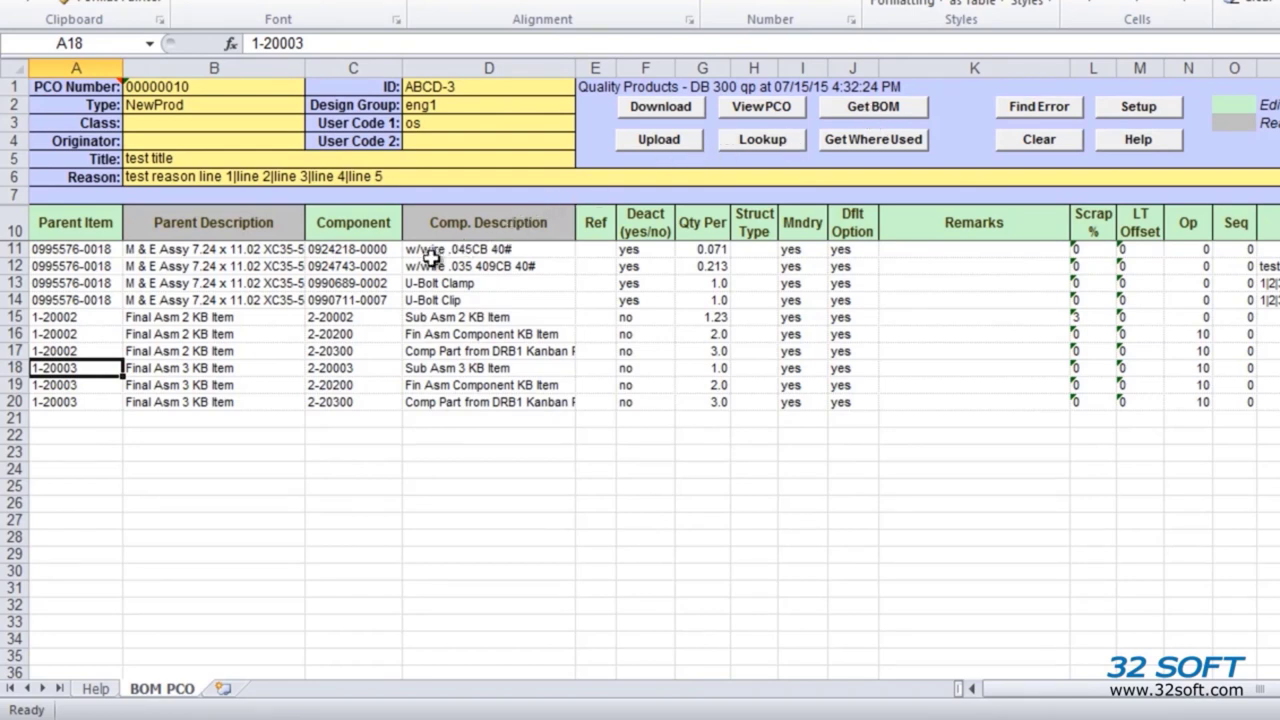
# - Enter component 88-100 in cell C21 and retrieve its where-used parent items
pyautogui.click(353, 418)
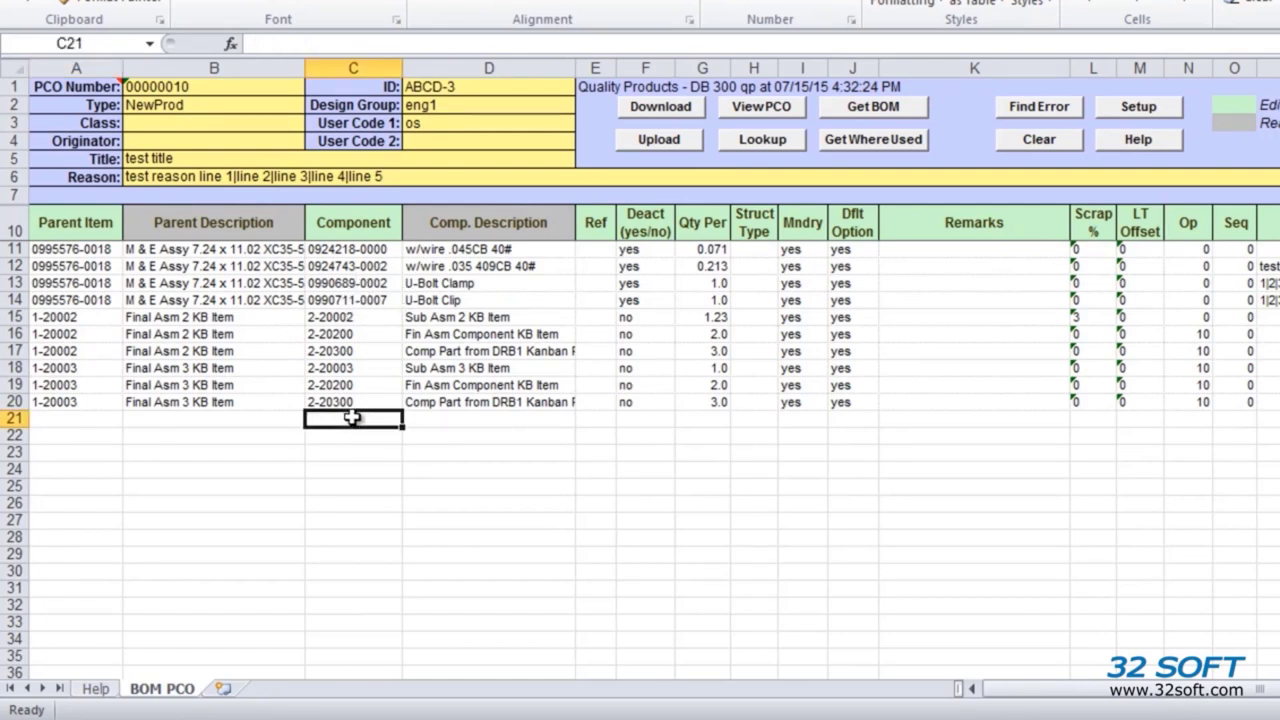
pyautogui.write('88-100')
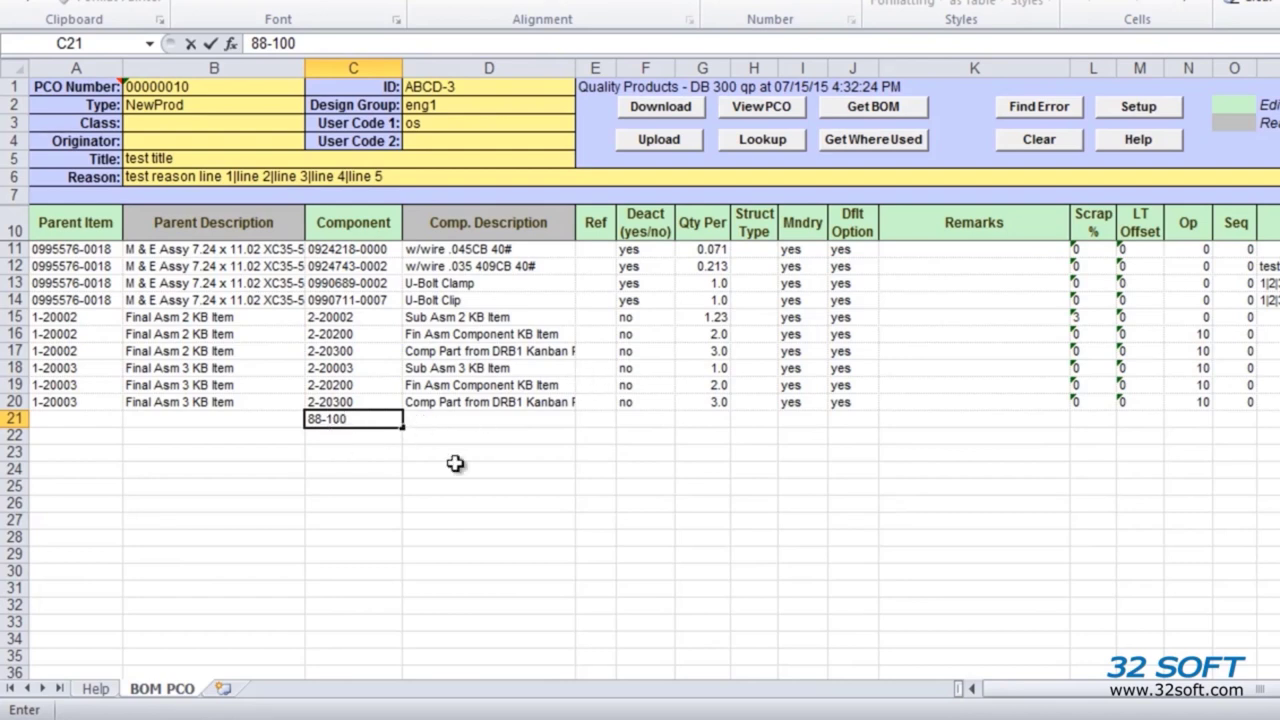
pyautogui.press('Return')
pyautogui.press('Up')
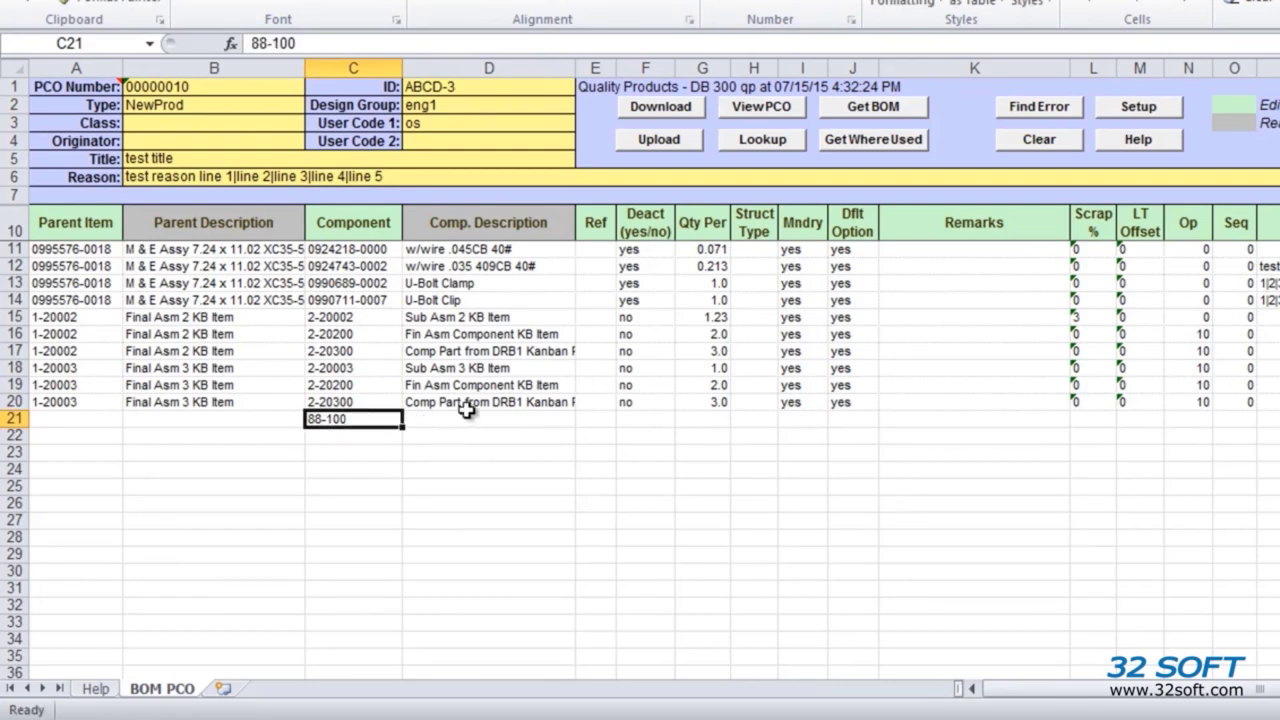
pyautogui.click(872, 138)
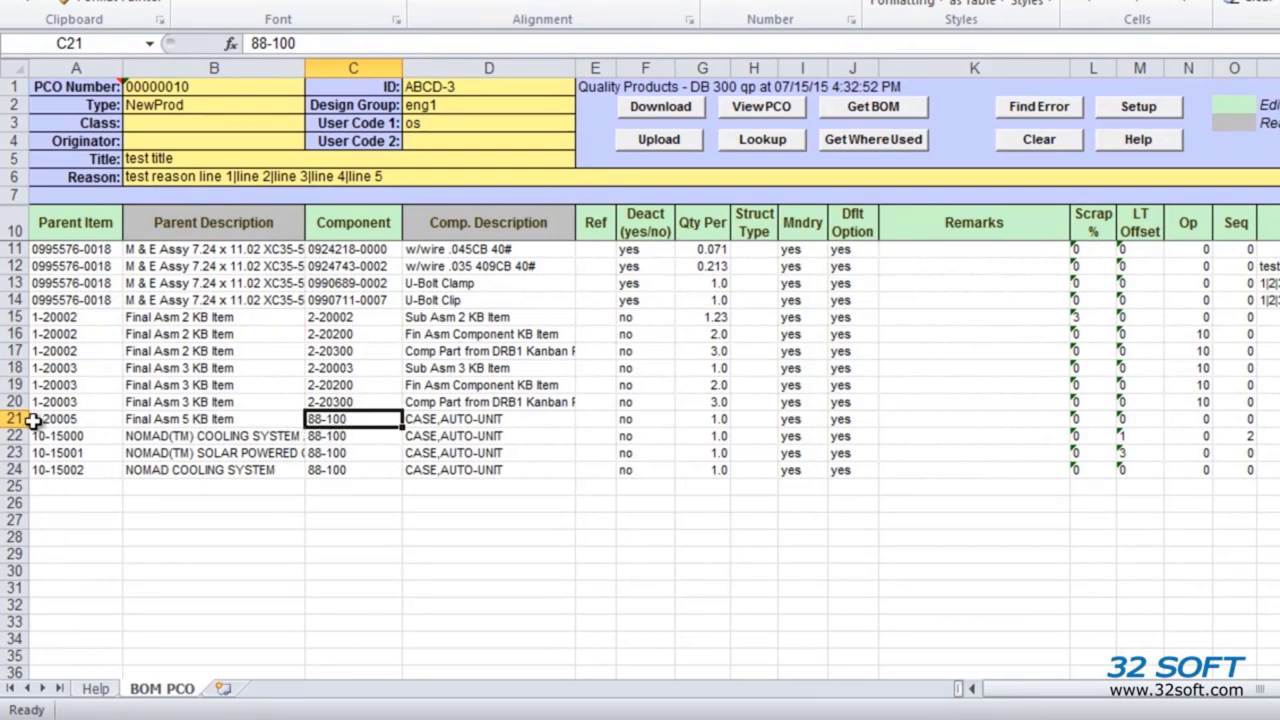
# - Enter component 55-100 in cell C25 and retrieve its where-used parent items
pyautogui.click(339, 486)
pyautogui.write('55')
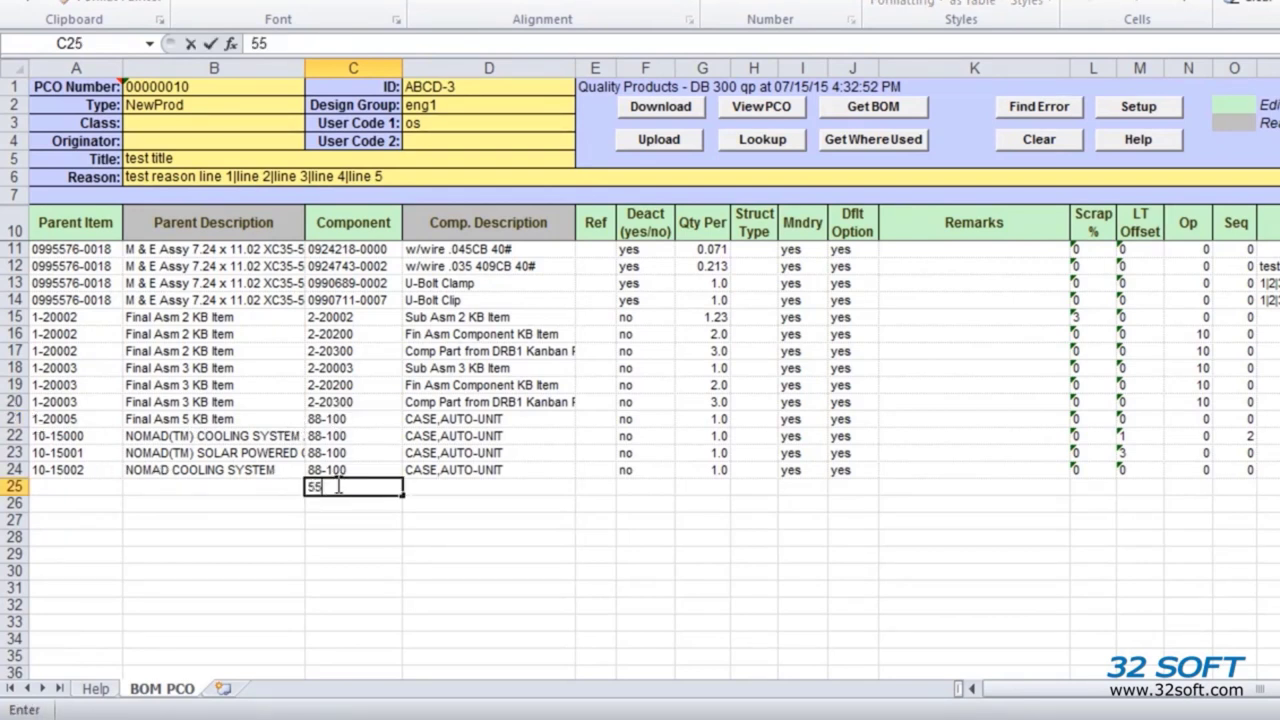
pyautogui.write('-100')
pyautogui.press('Return')
pyautogui.click(338, 484)
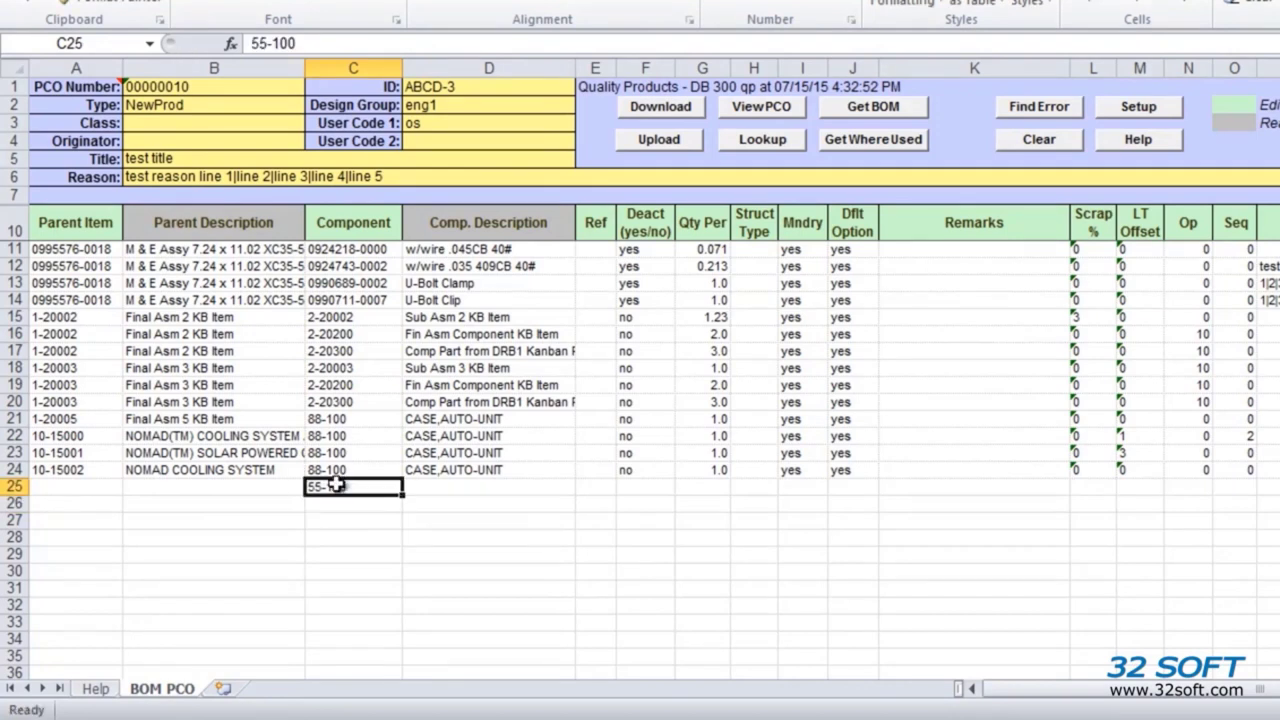
pyautogui.click(858, 137)
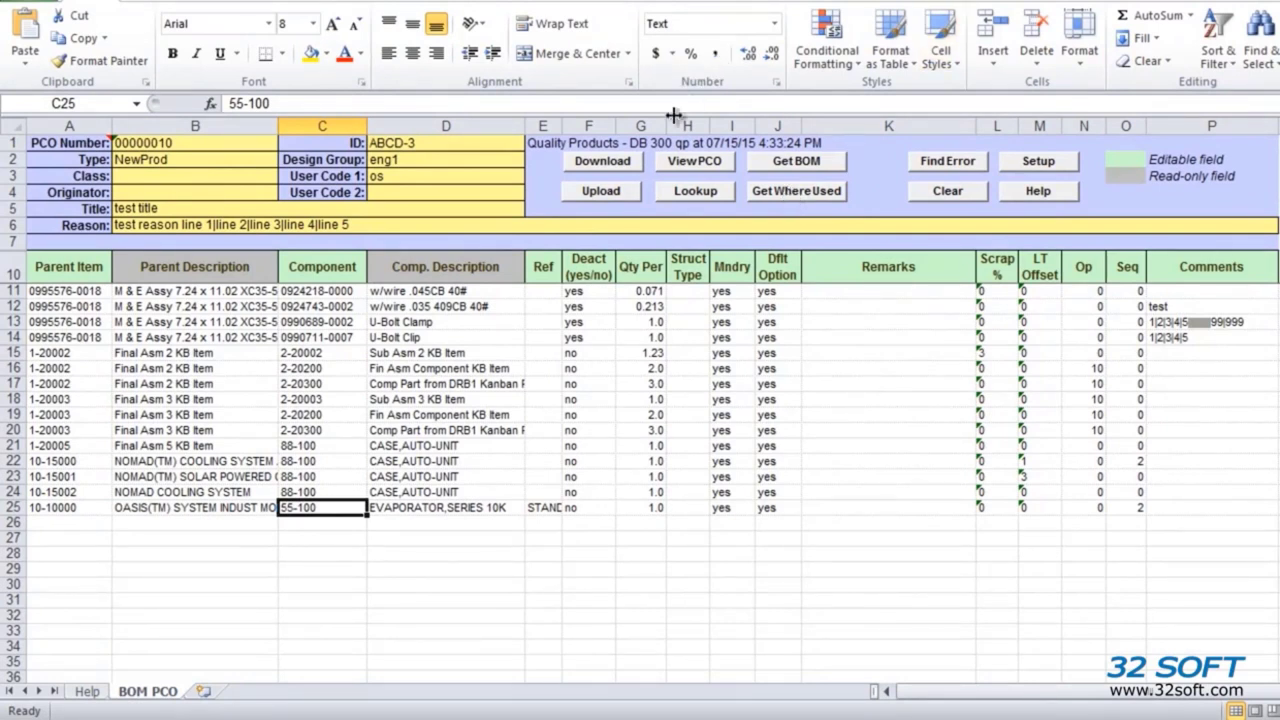
# - Upload the PCO with all its component rows to QAD and close the status report
pyautogui.click(605, 192)
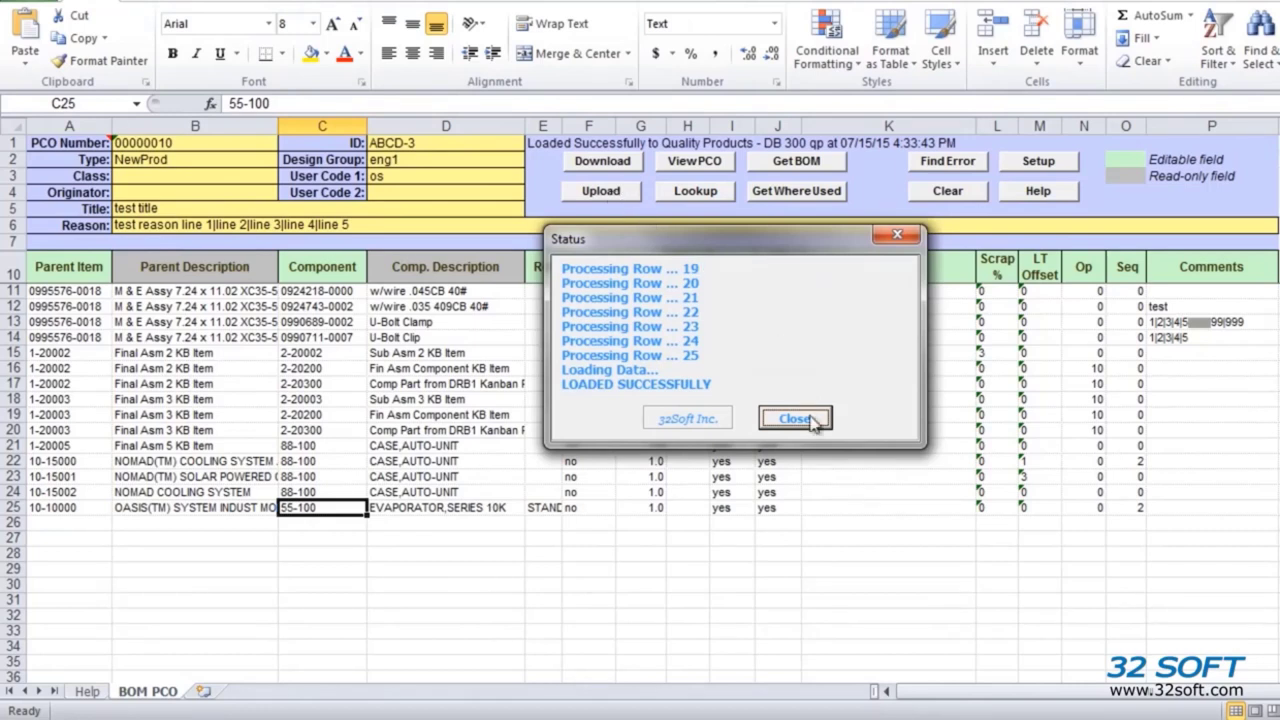
pyautogui.click(812, 428)
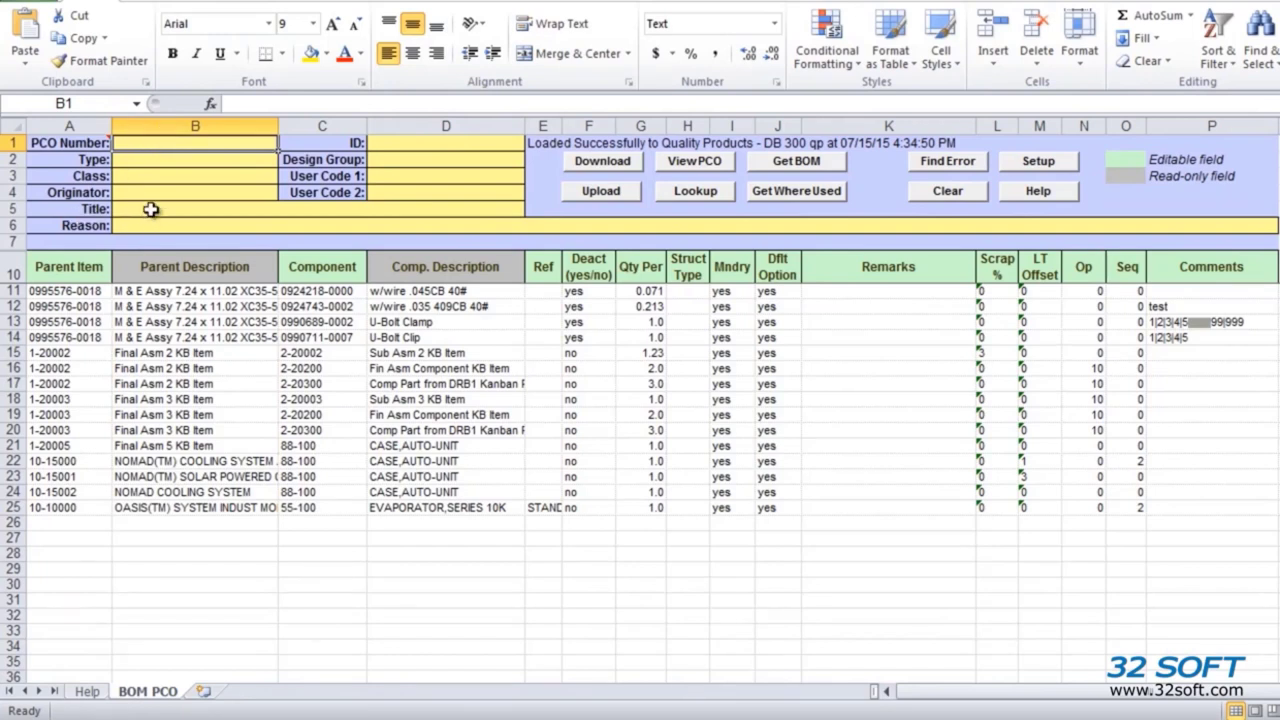
# - Fill the new PCO header with type pcc1 and design group dist1 from a lookup, and test as title and reason
pyautogui.click(82, 159)
pyautogui.click(302, 159)
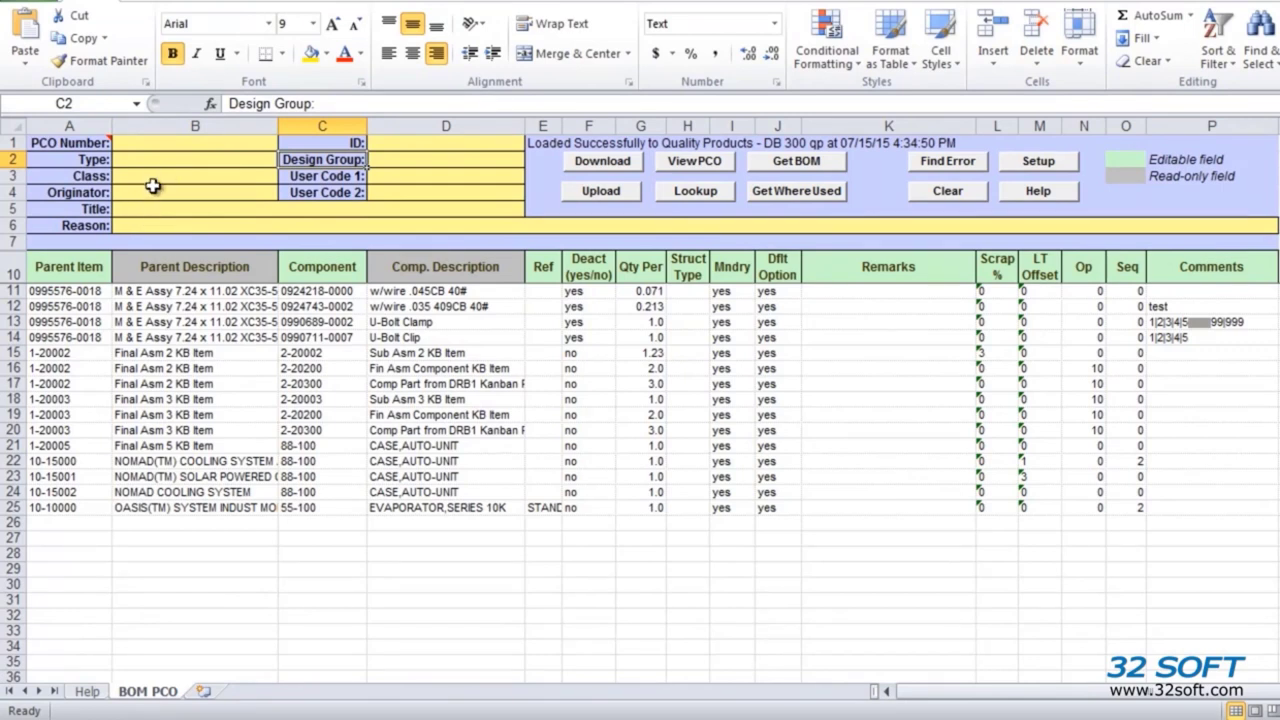
pyautogui.click(128, 161)
pyautogui.click(603, 168)
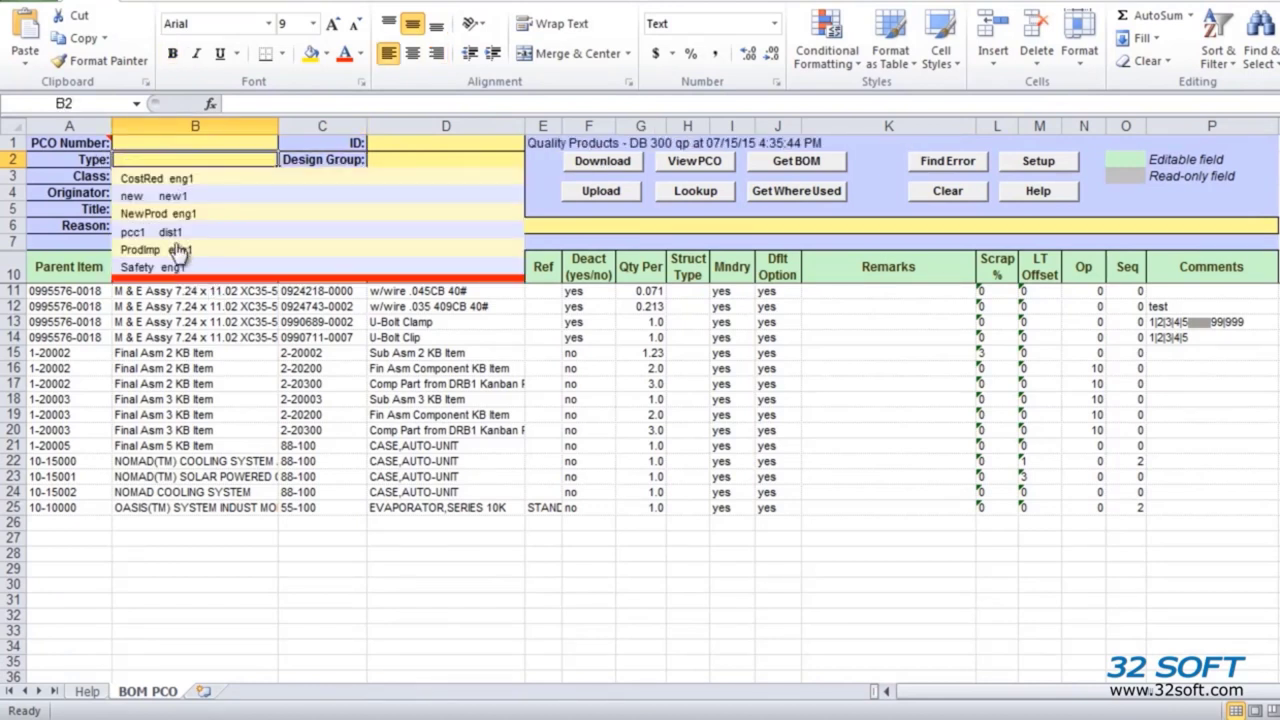
pyautogui.click(150, 231)
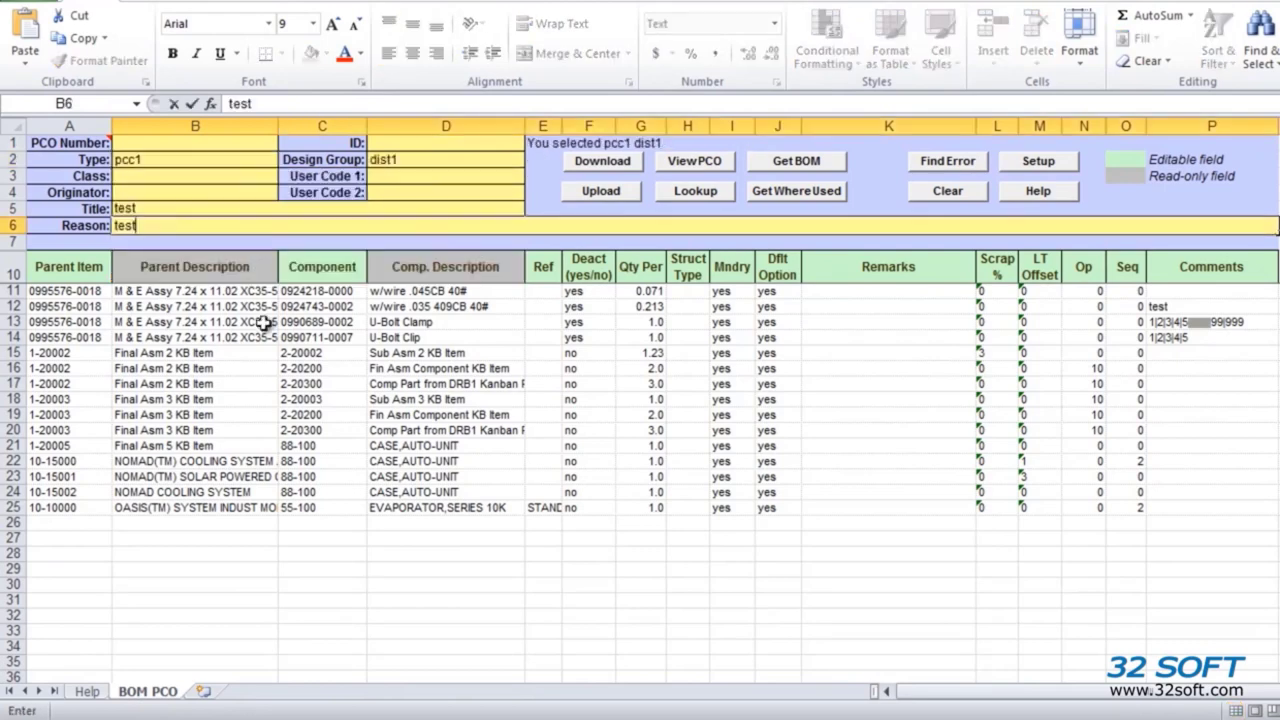
# - Change the component number in cell C17 to 2-203001
pyautogui.doubleClick(340, 381)
pyautogui.write('1')
pyautogui.press('Return')
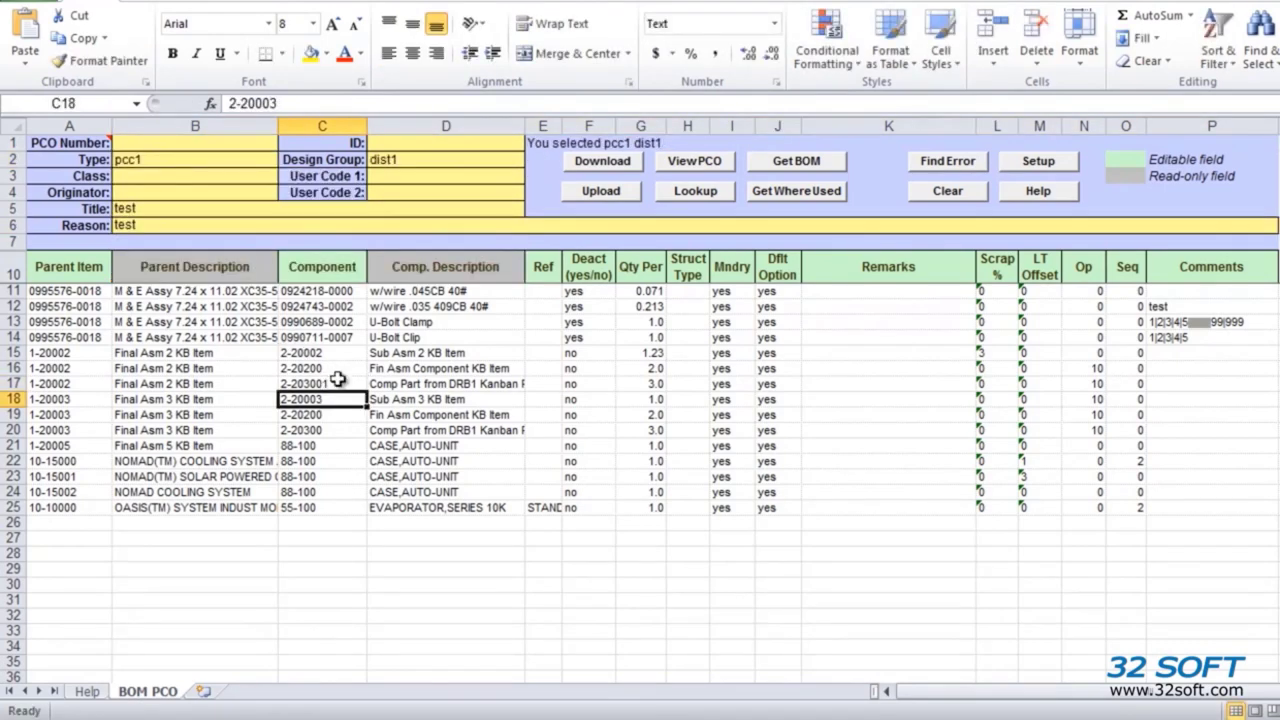
pyautogui.click(330, 440)
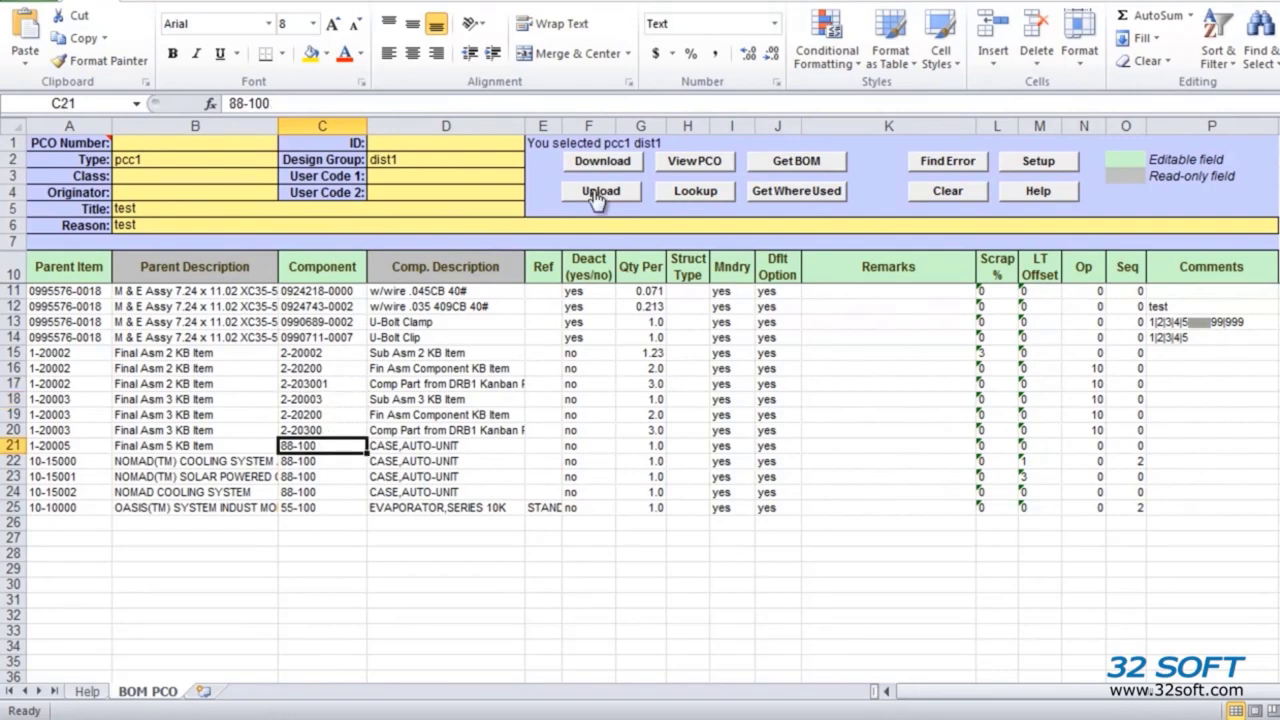
# - Try to upload the new PCO with its component rows to QAD and close the status report
pyautogui.click(599, 191)
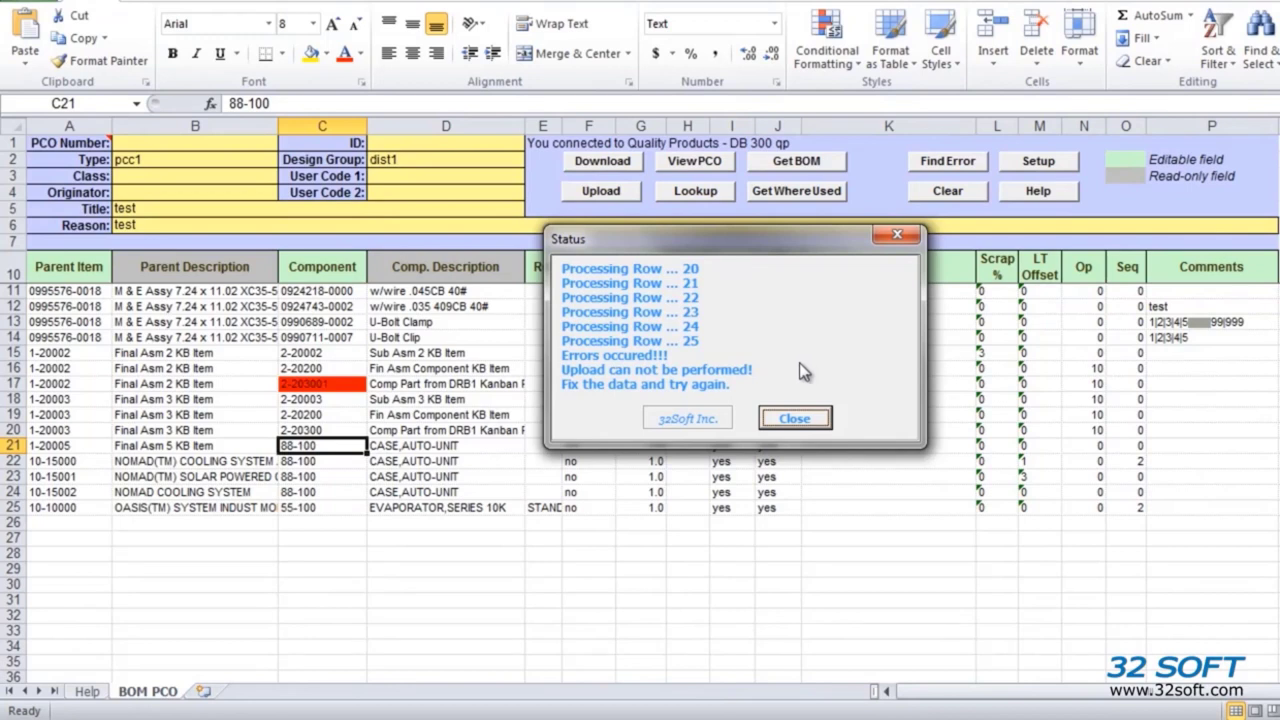
pyautogui.click(790, 419)
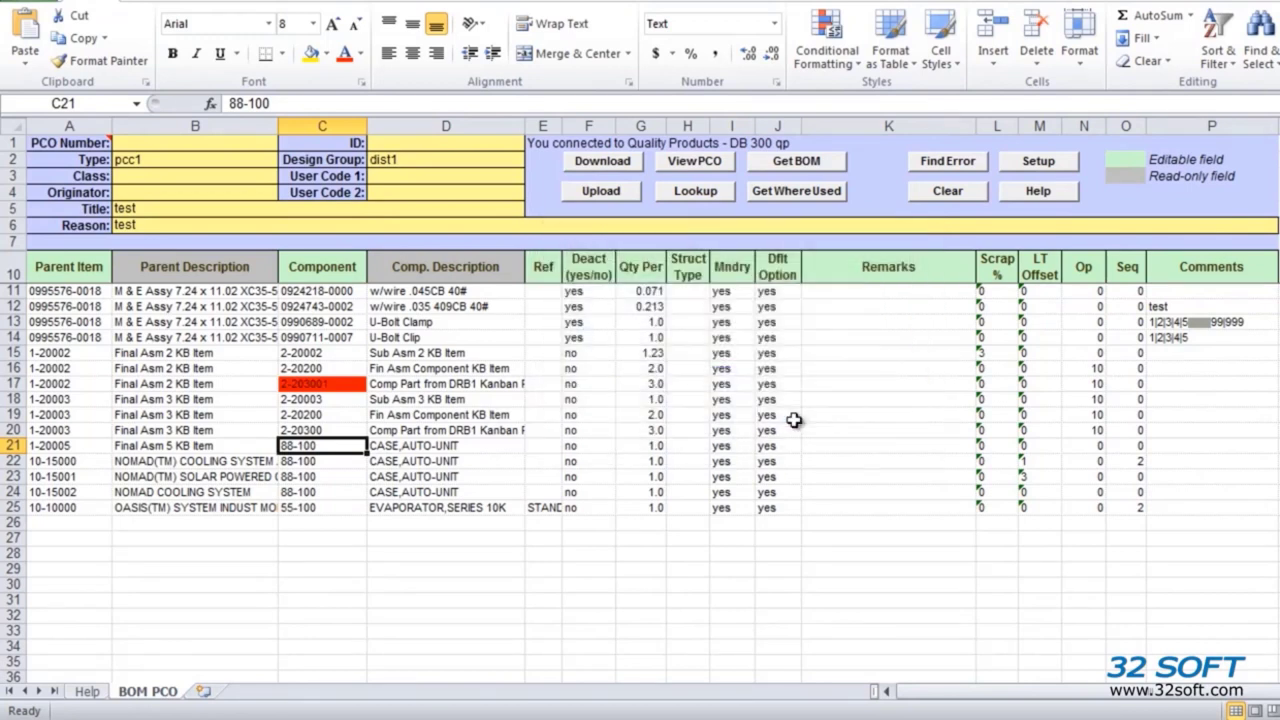
# - Correct the component number in cell C17 to 2-20300 and upload the PCO to QAD again, closing the status report
pyautogui.moveTo(311, 385)
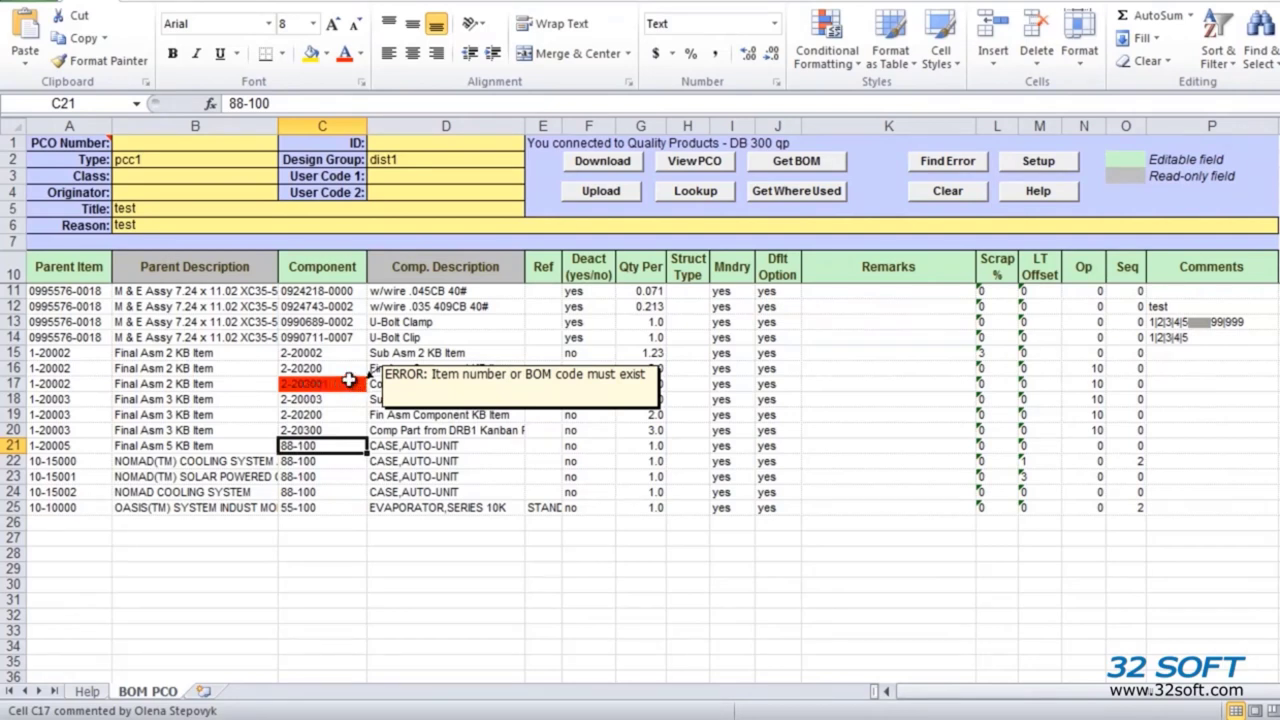
pyautogui.doubleClick(348, 380)
pyautogui.press('BackSpace')
pyautogui.press('Return')
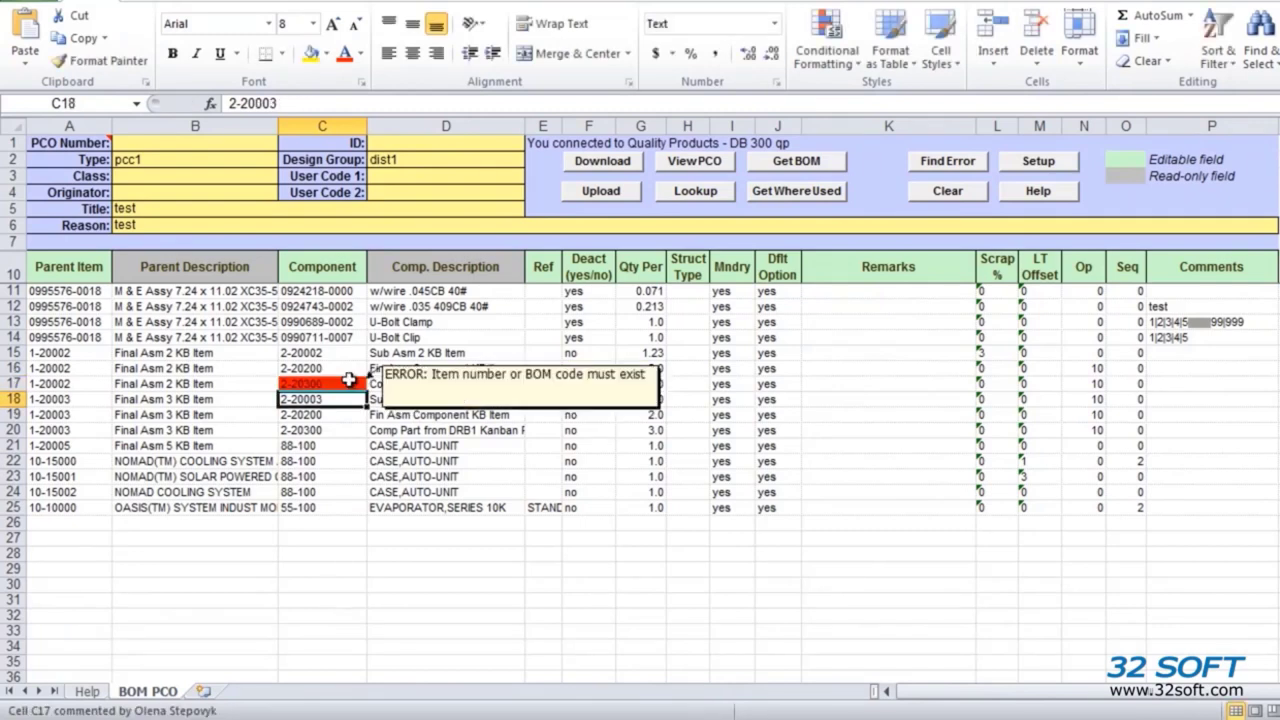
pyautogui.click(621, 192)
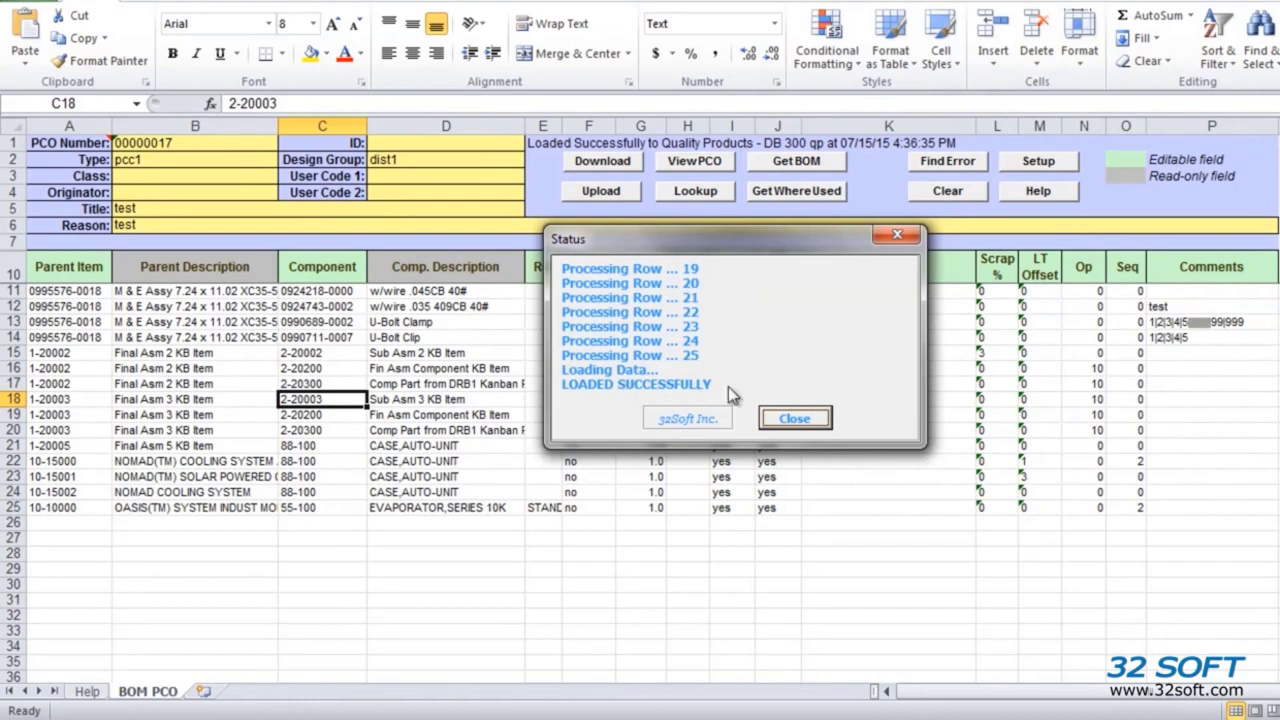
pyautogui.click(792, 417)
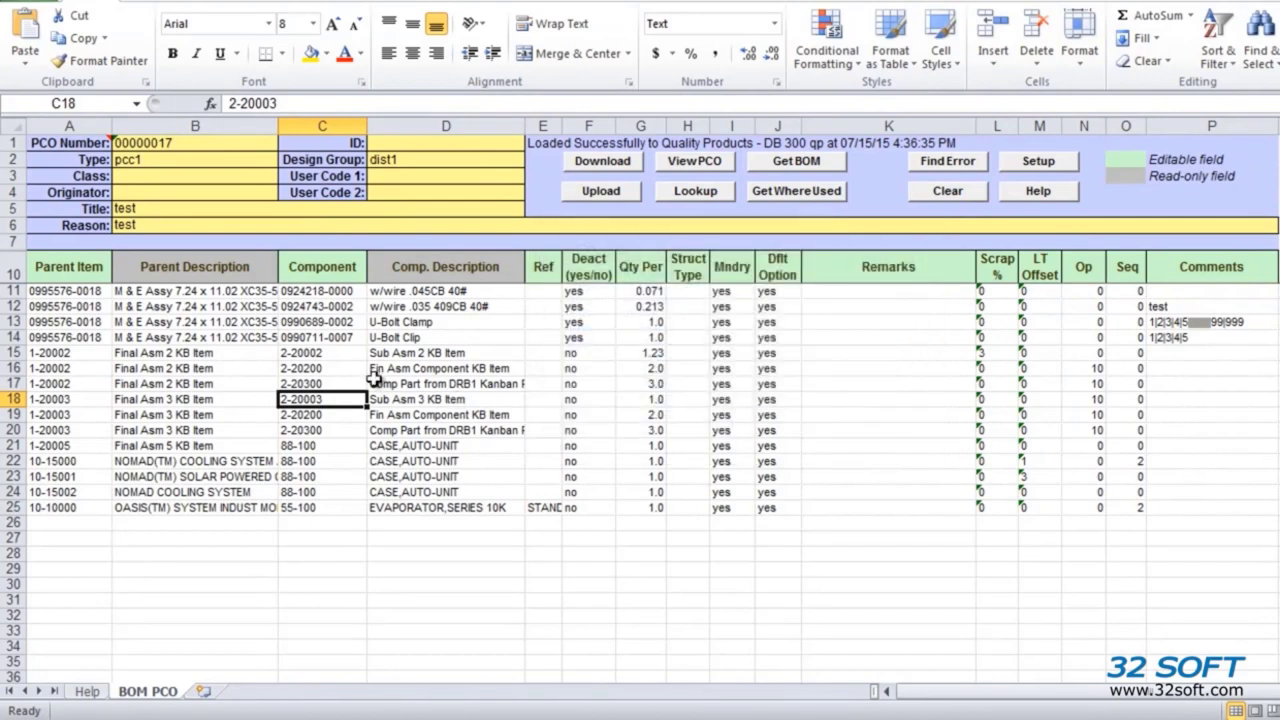
# - View the QAD detail inquiry for the uploaded PCO, look through its header and component entries, and close the output
pyautogui.click(198, 144)
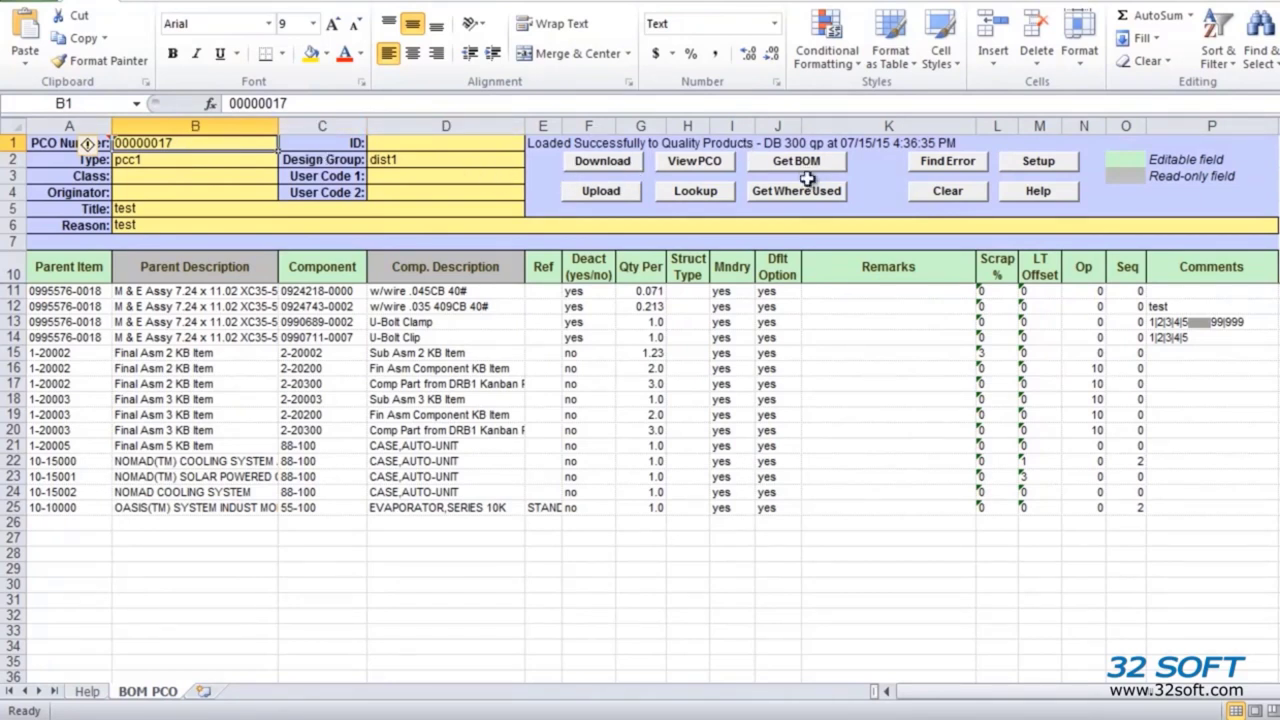
pyautogui.click(694, 163)
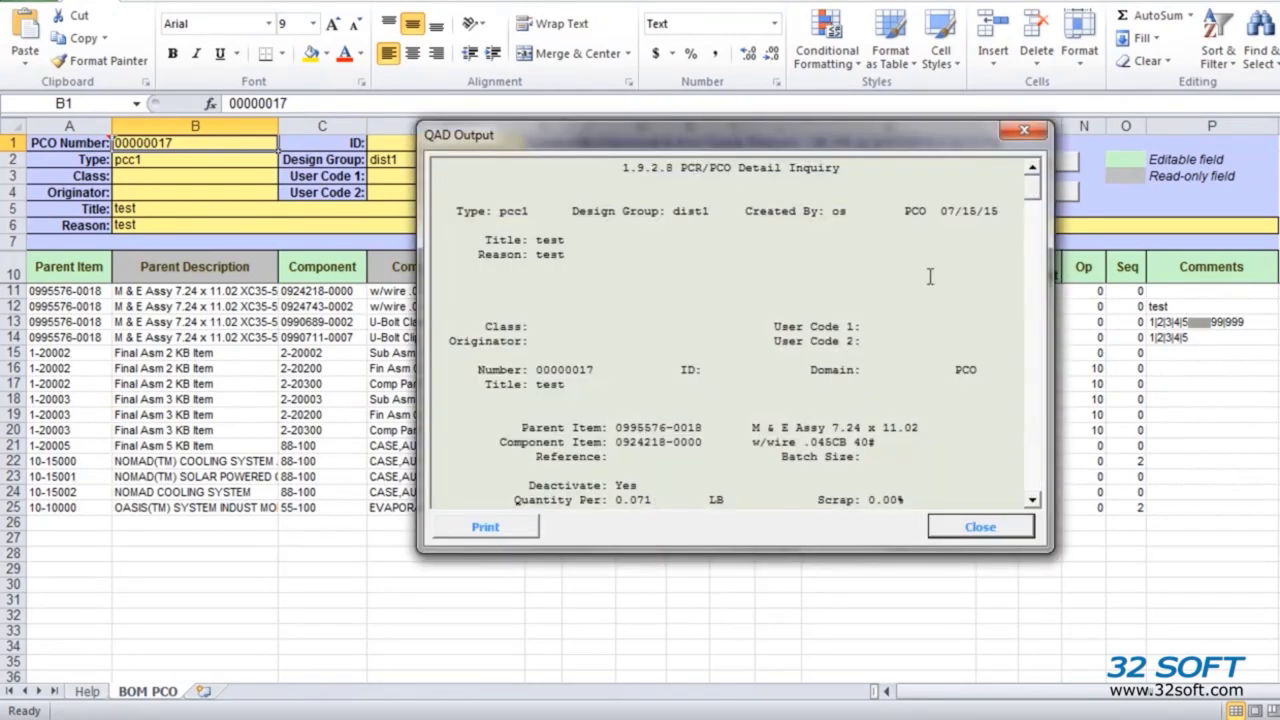
pyautogui.click(1036, 450)
pyautogui.click(1036, 455)
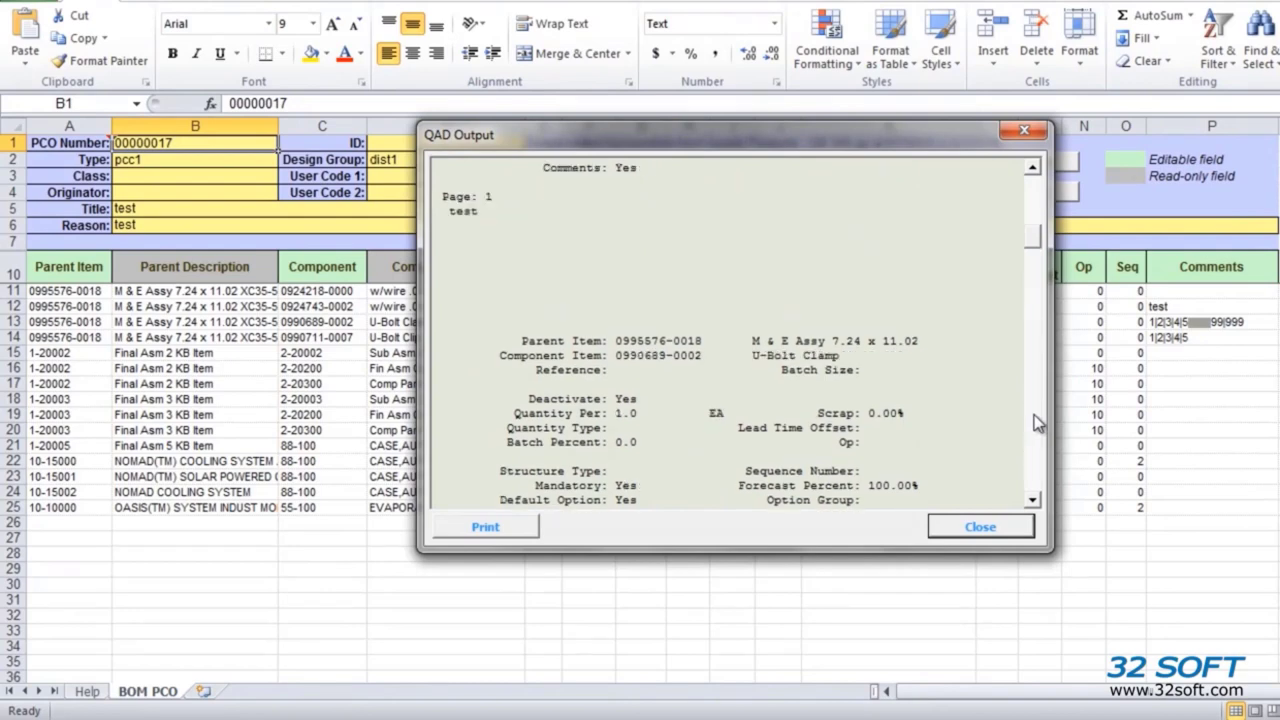
pyautogui.moveTo(1031, 246); pyautogui.dragTo(1032, 174)
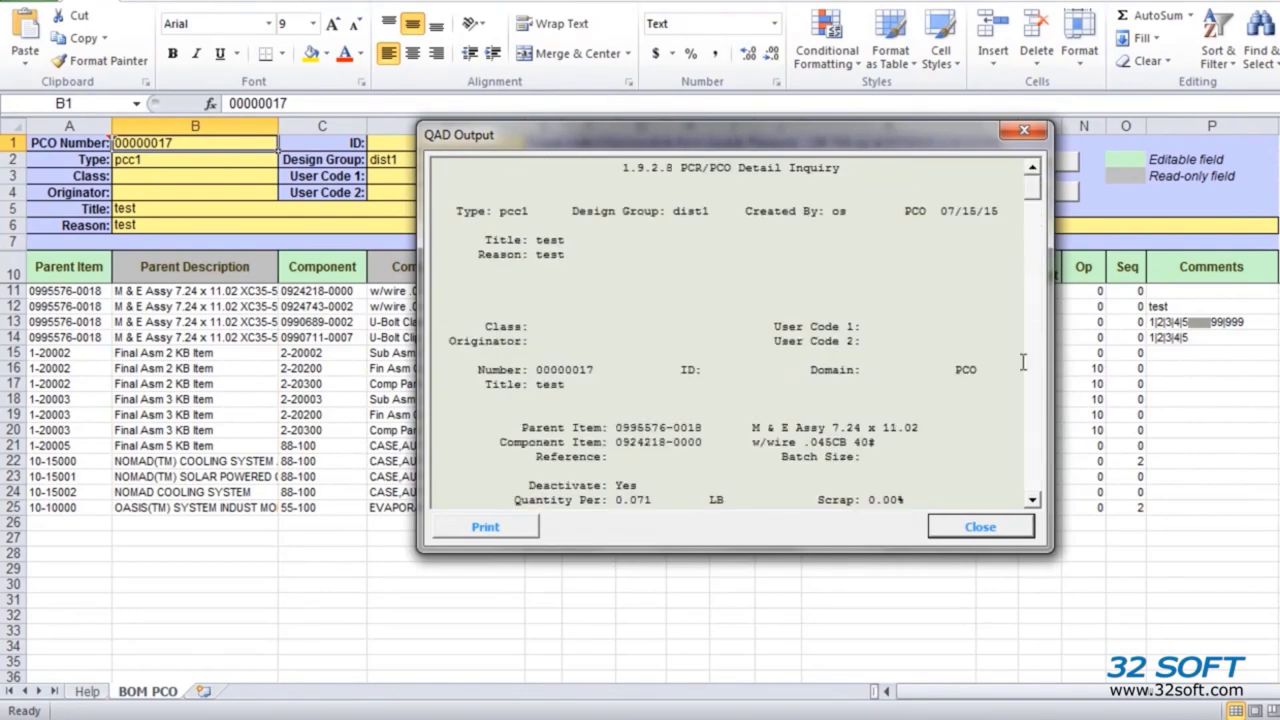
pyautogui.click(1012, 527)
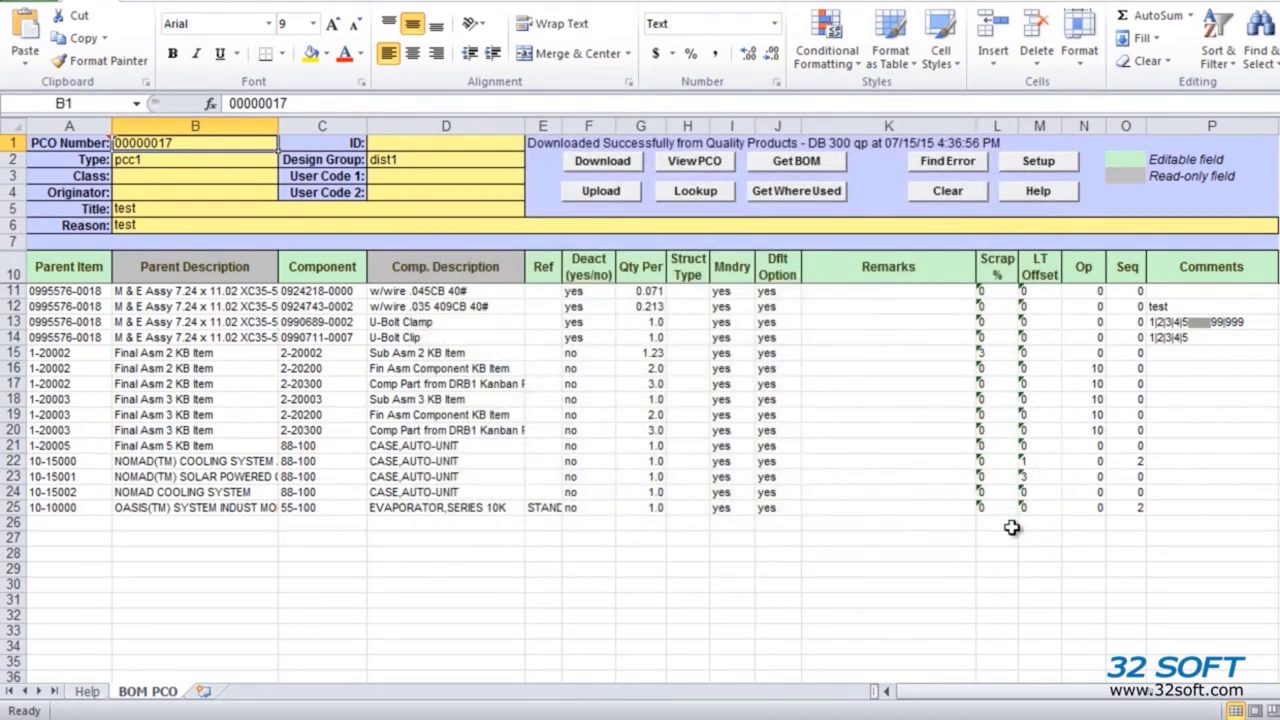